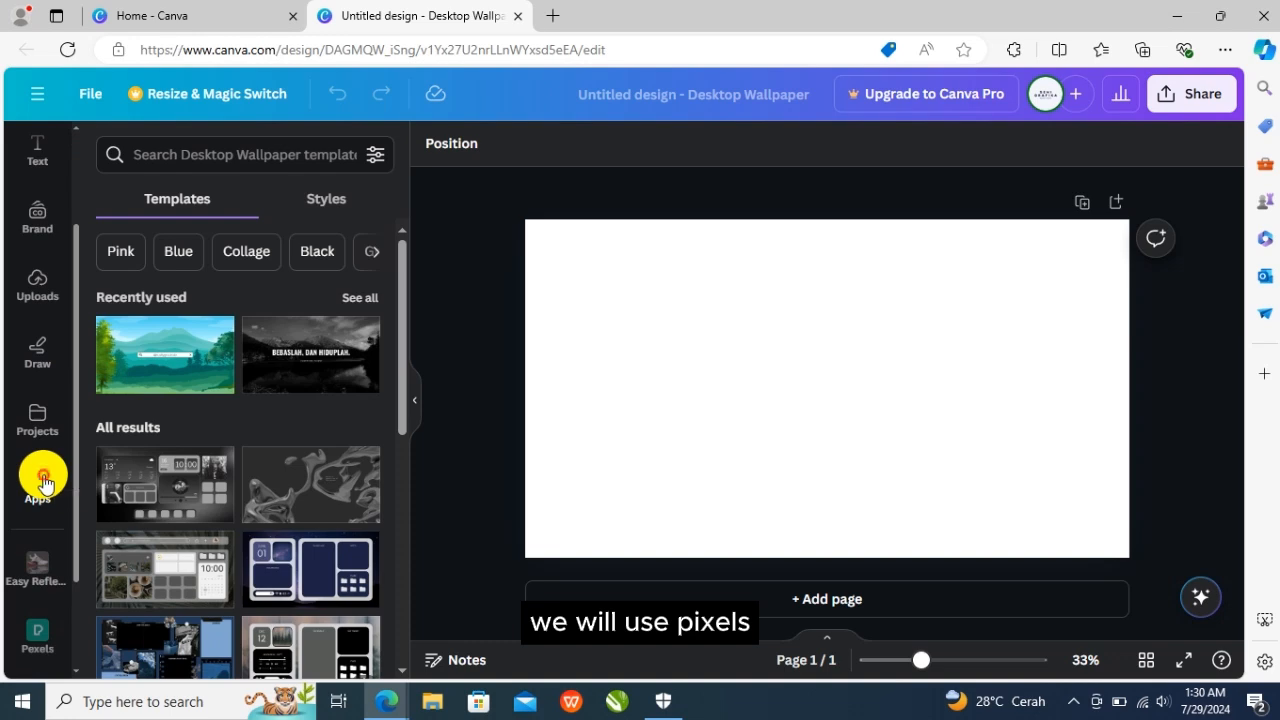
Search the available apps for "pecel" and open the Pexels app
left_click(40, 480)
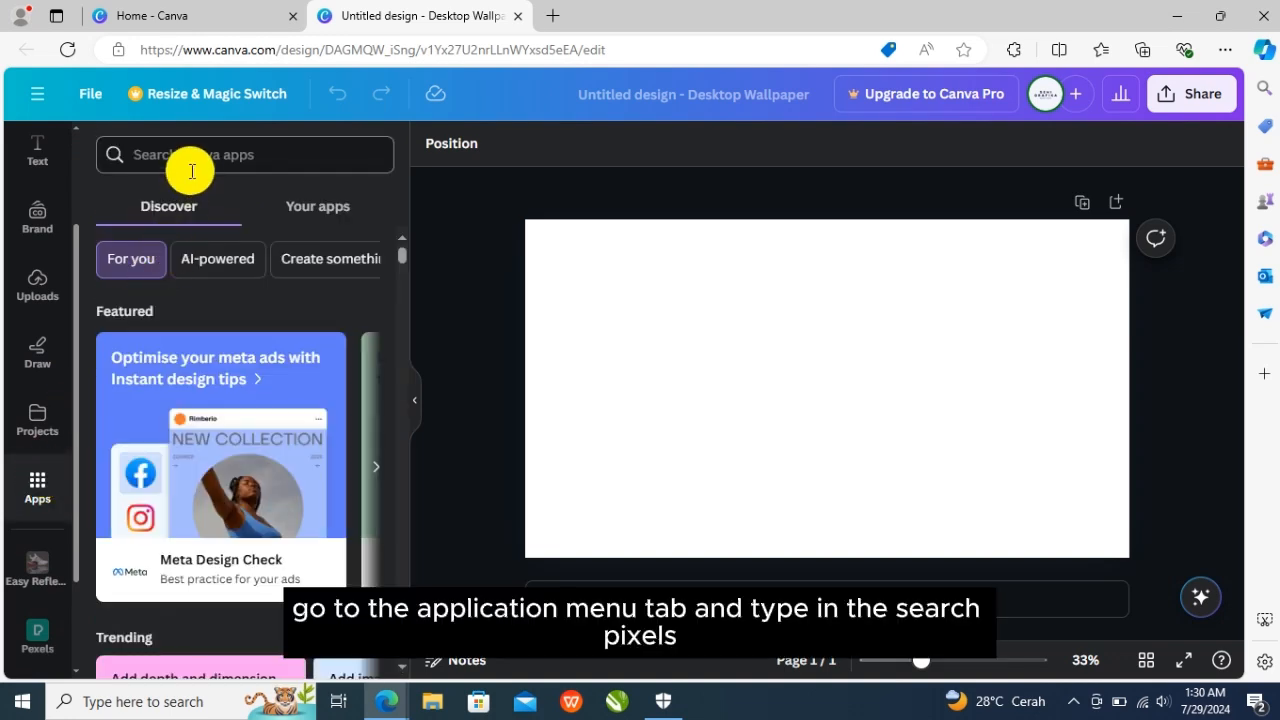
left_click(191, 167)
type("pe")
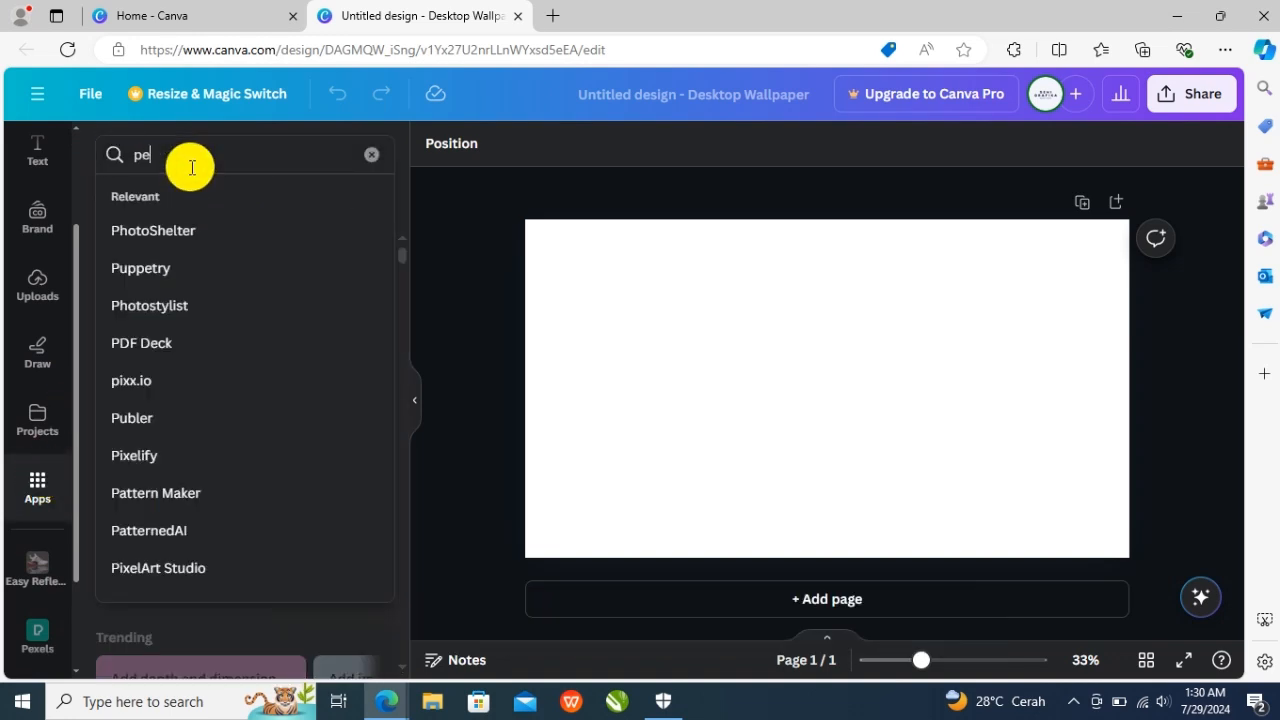
type("cel")
key("Return")
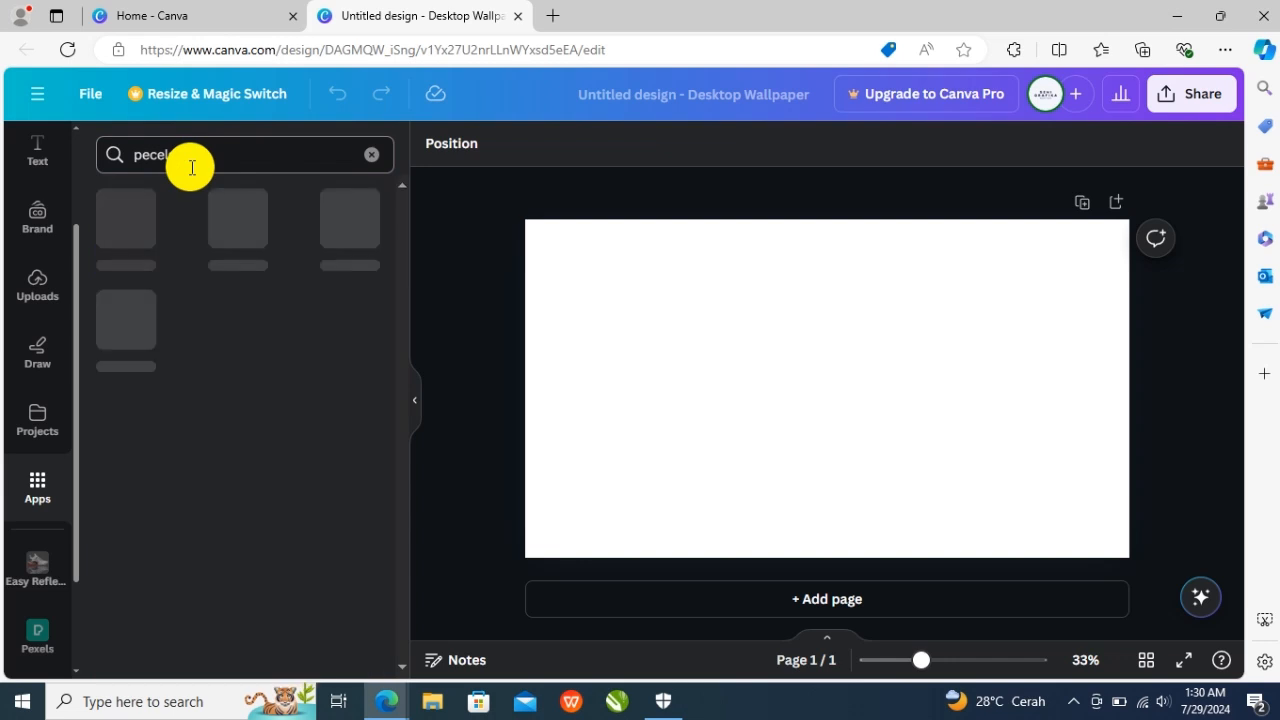
left_click(136, 222)
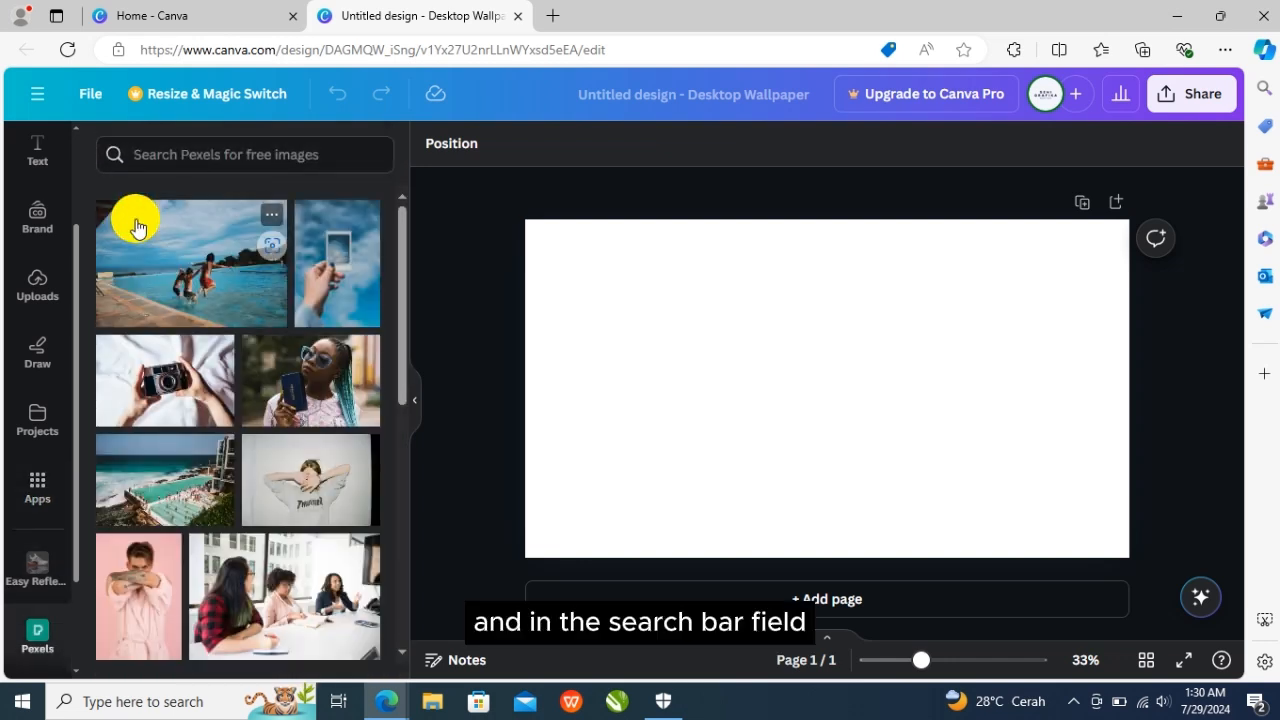
Search Pexels for "lake", add the turquoise mountain lake photo with the rocky shore, and set it as the page background
type("lake")
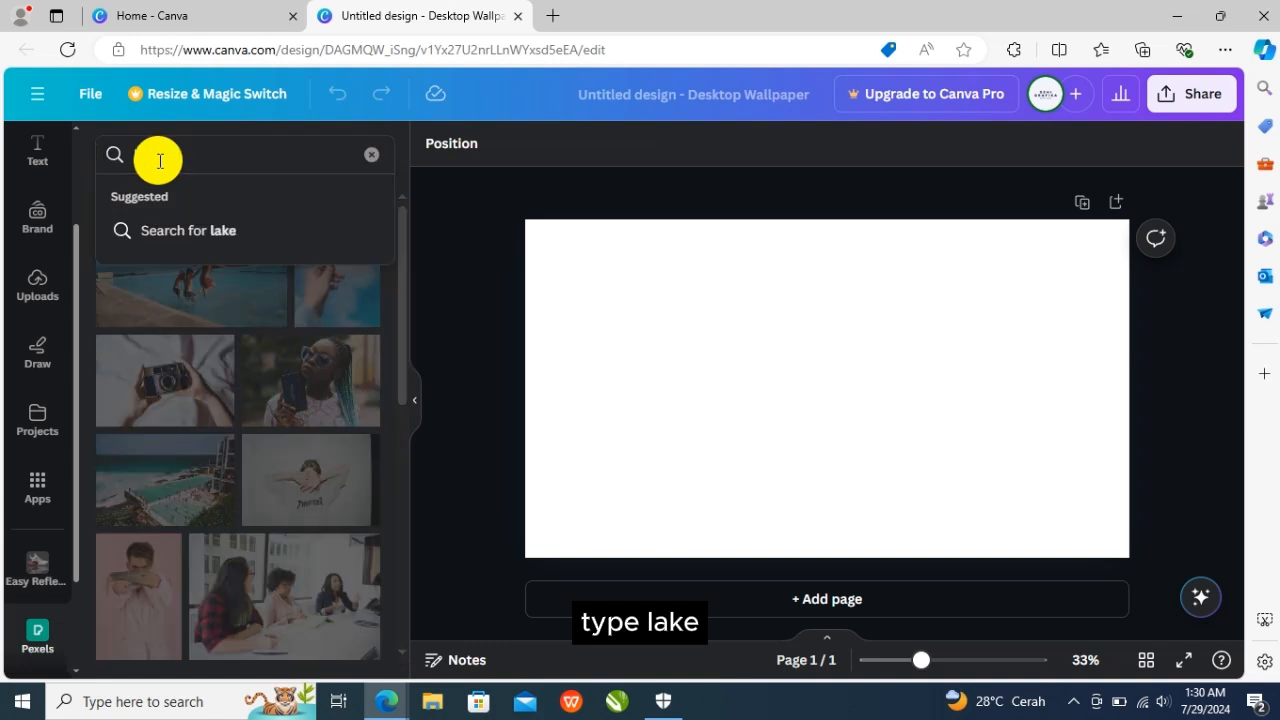
key("Return")
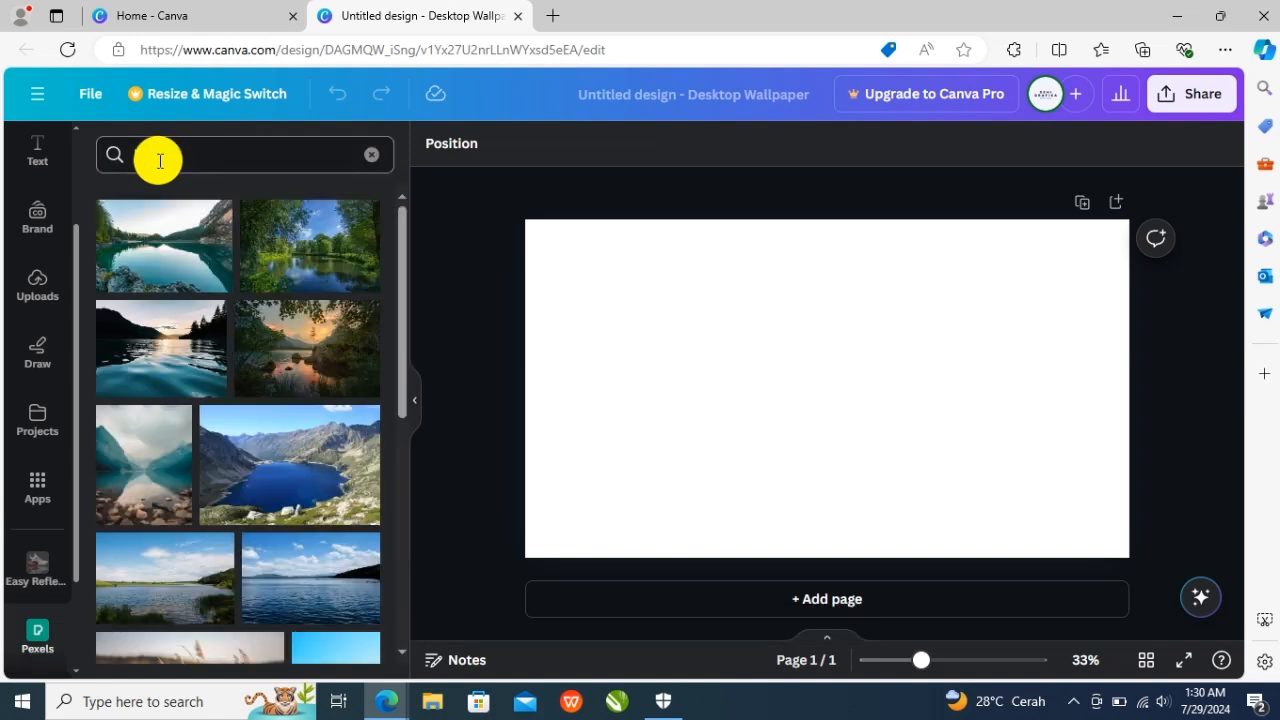
left_click(160, 260)
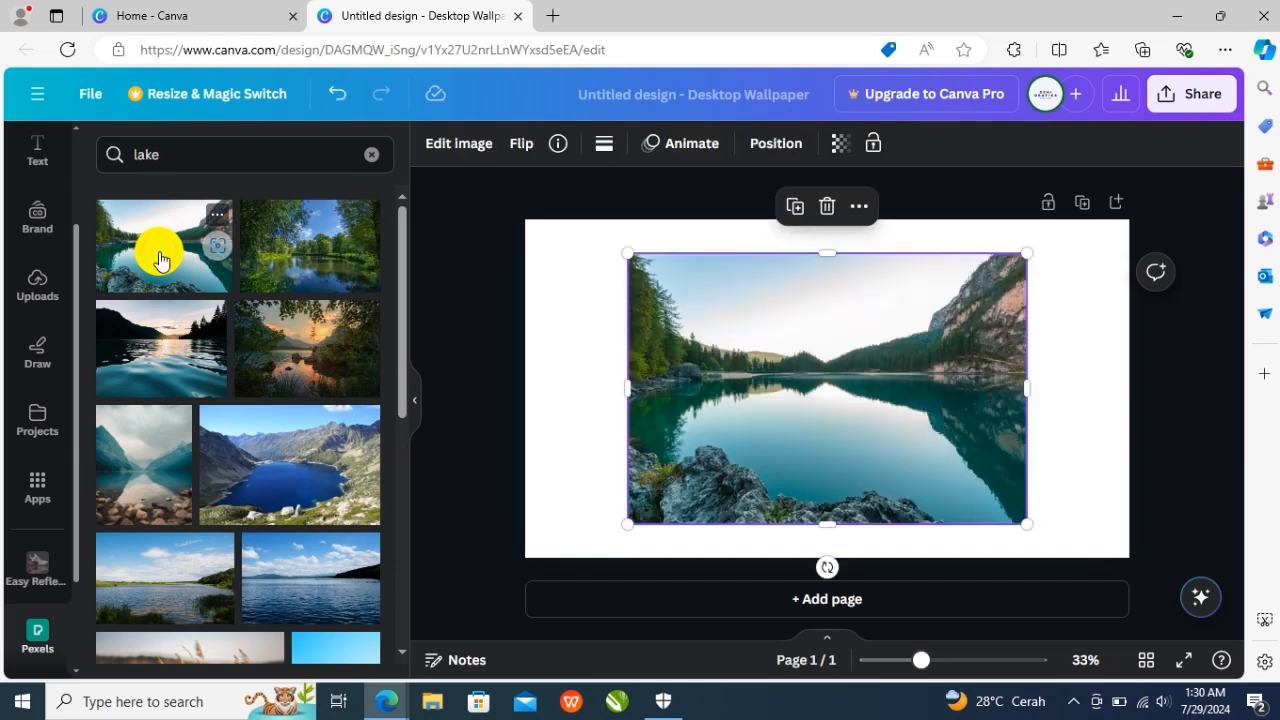
right_click(785, 395)
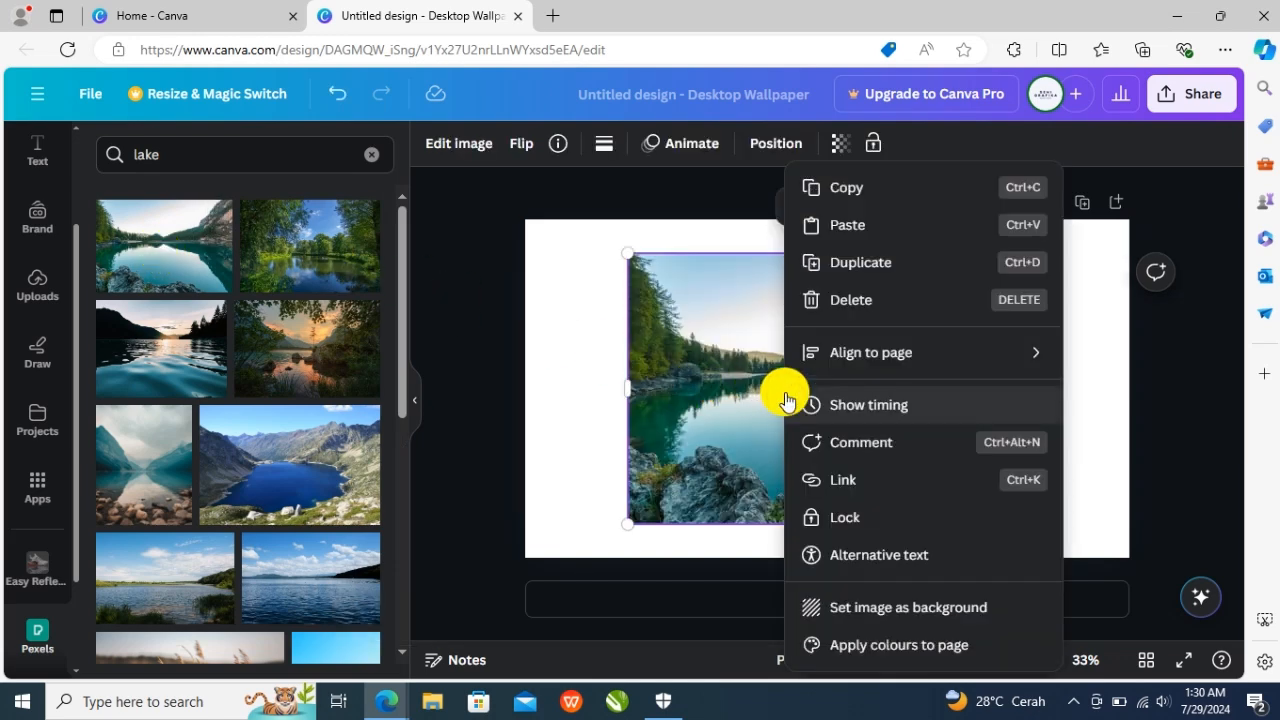
left_click(849, 607)
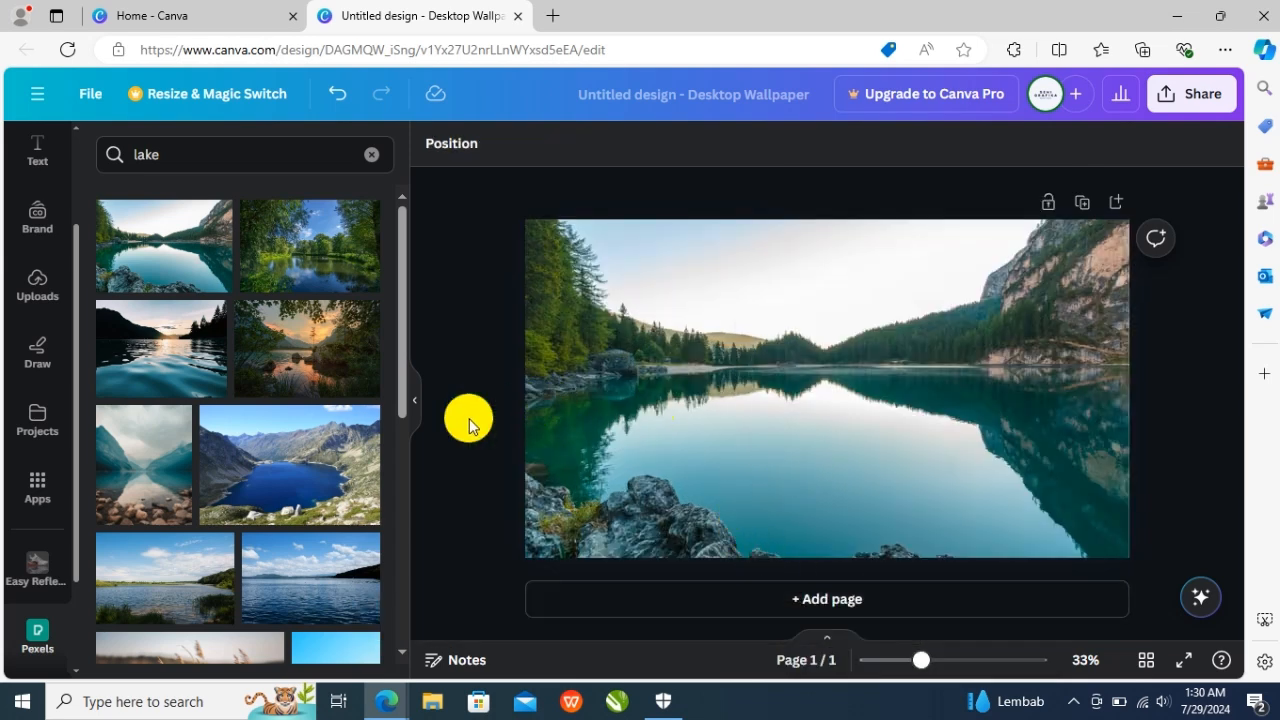
Add a default-style heading to the page with the text "REFLECTION"
scroll(37, 343, "up", 3)
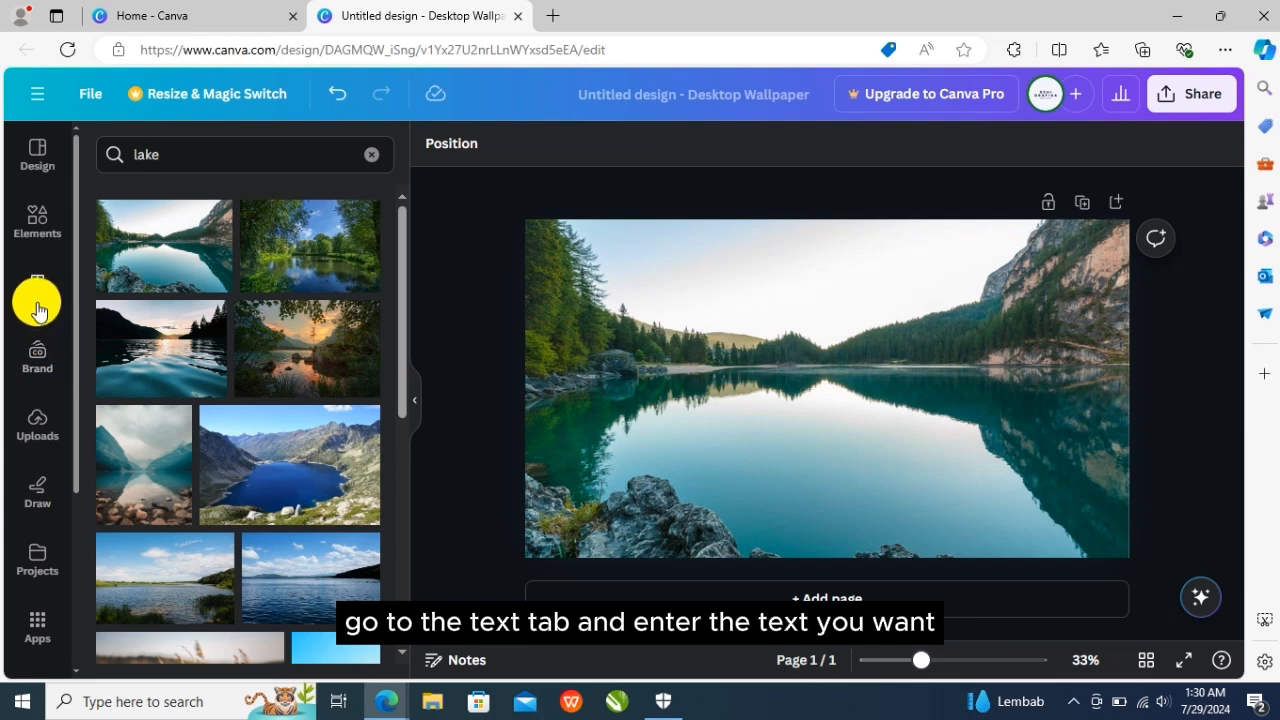
left_click(37, 300)
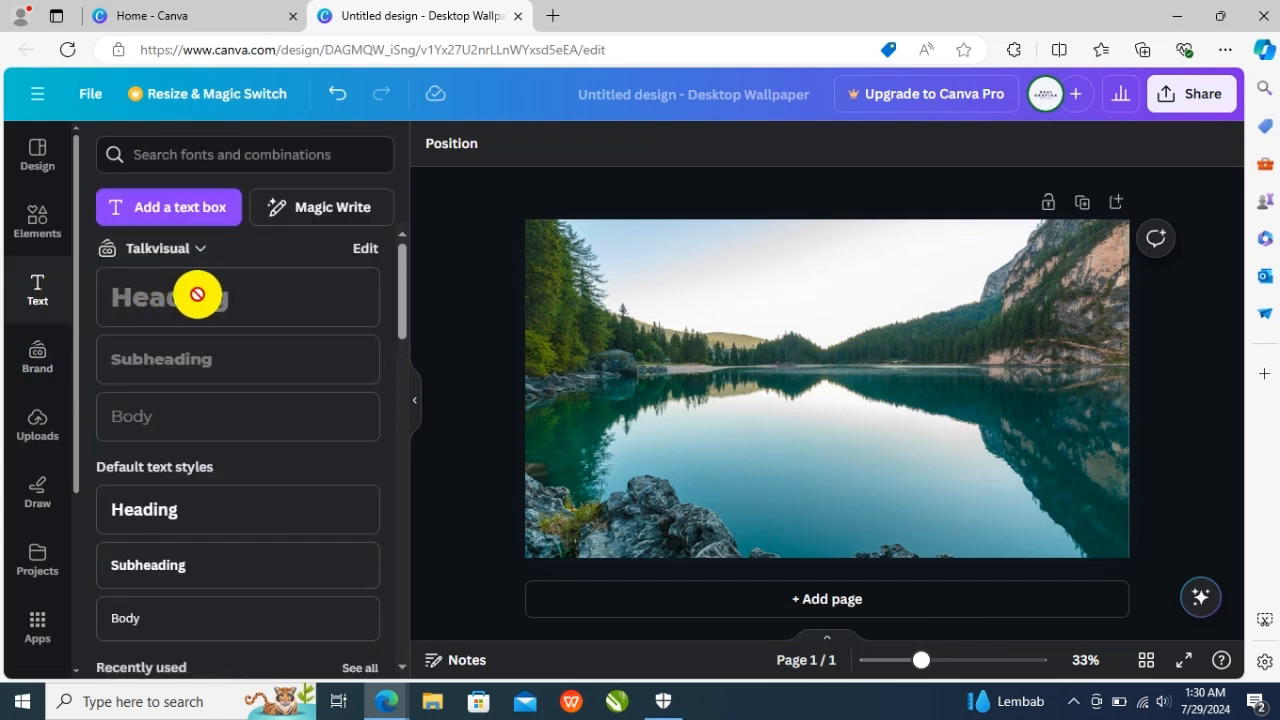
left_click(171, 512)
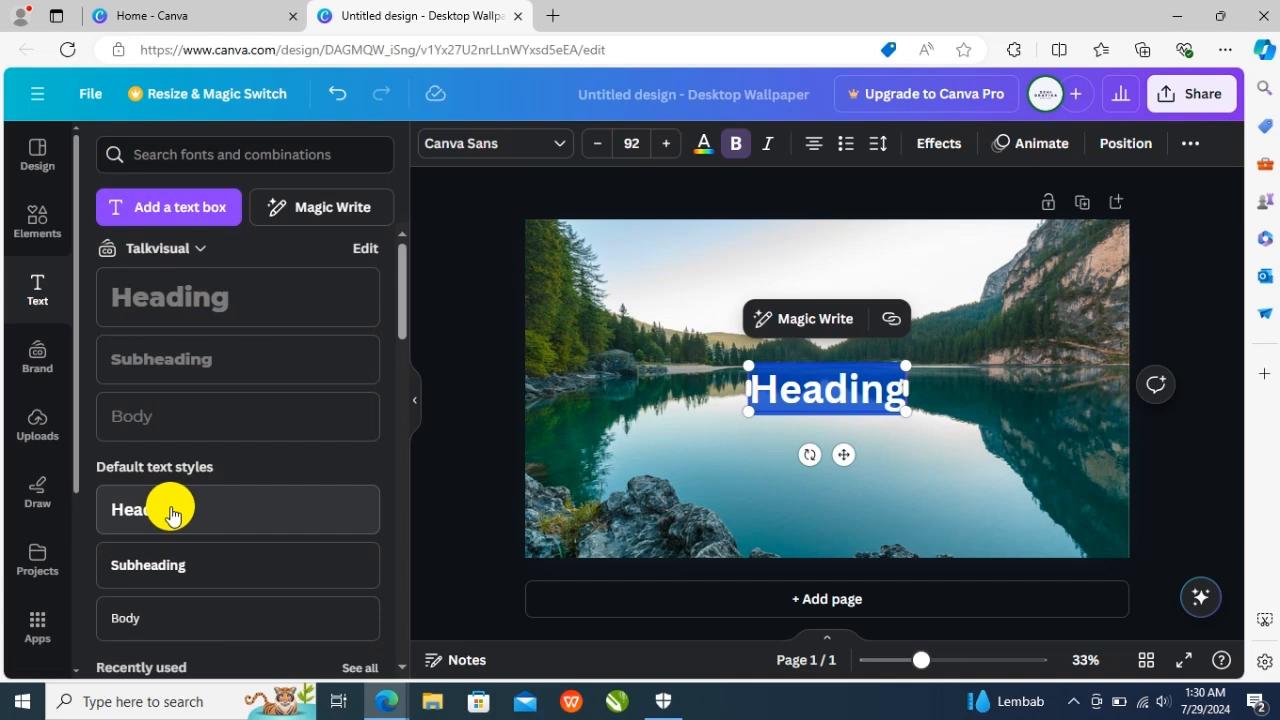
type("R")
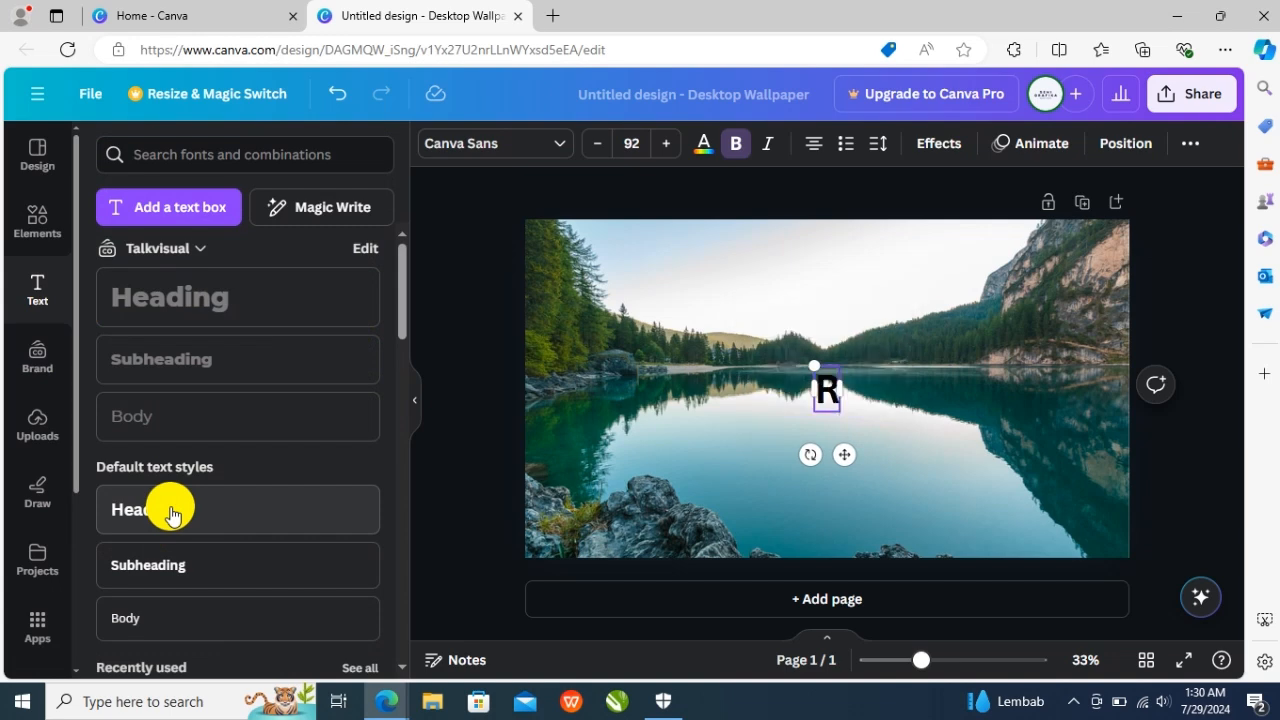
type("EFLE")
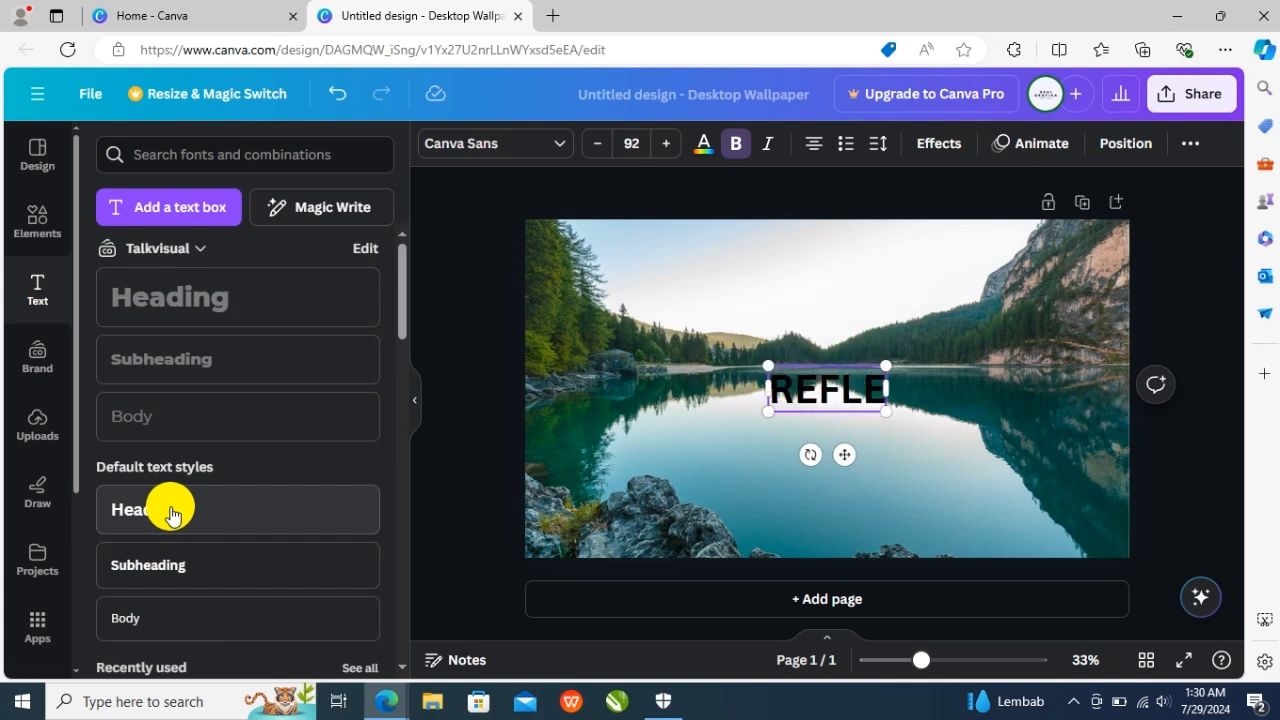
type("CTION")
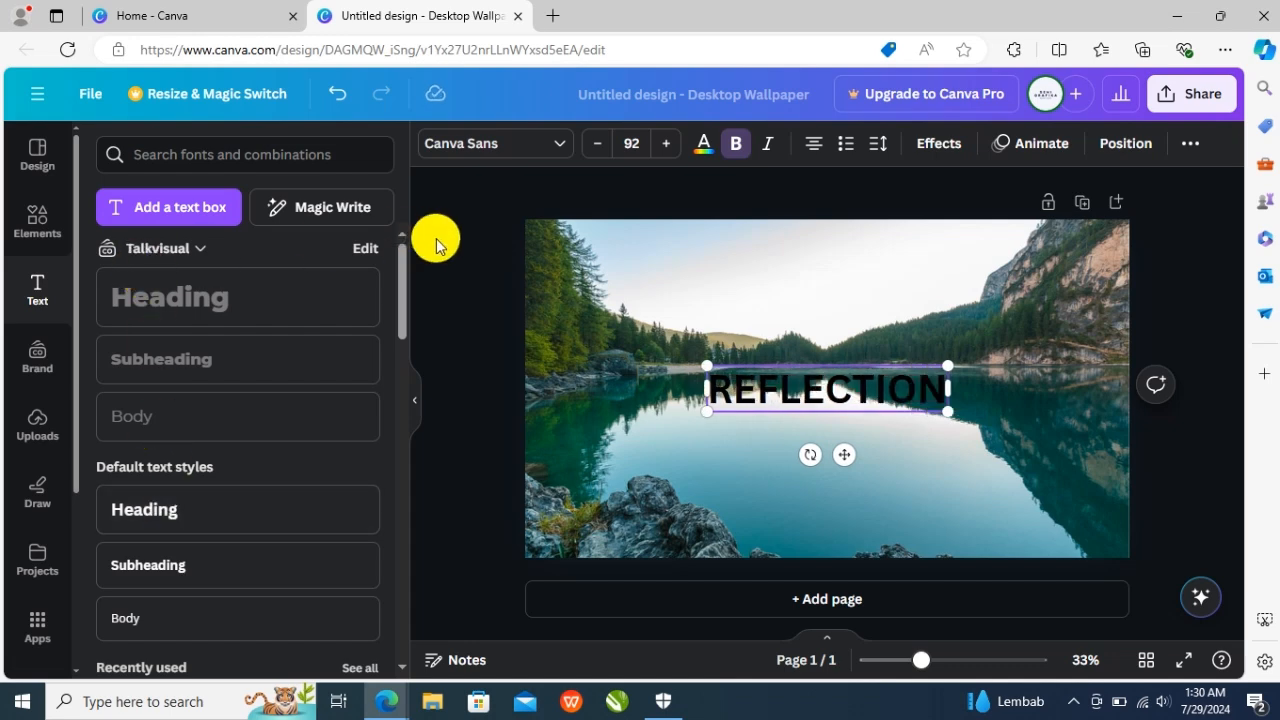
Change the REFLECTION heading's font to Anton
left_click(485, 155)
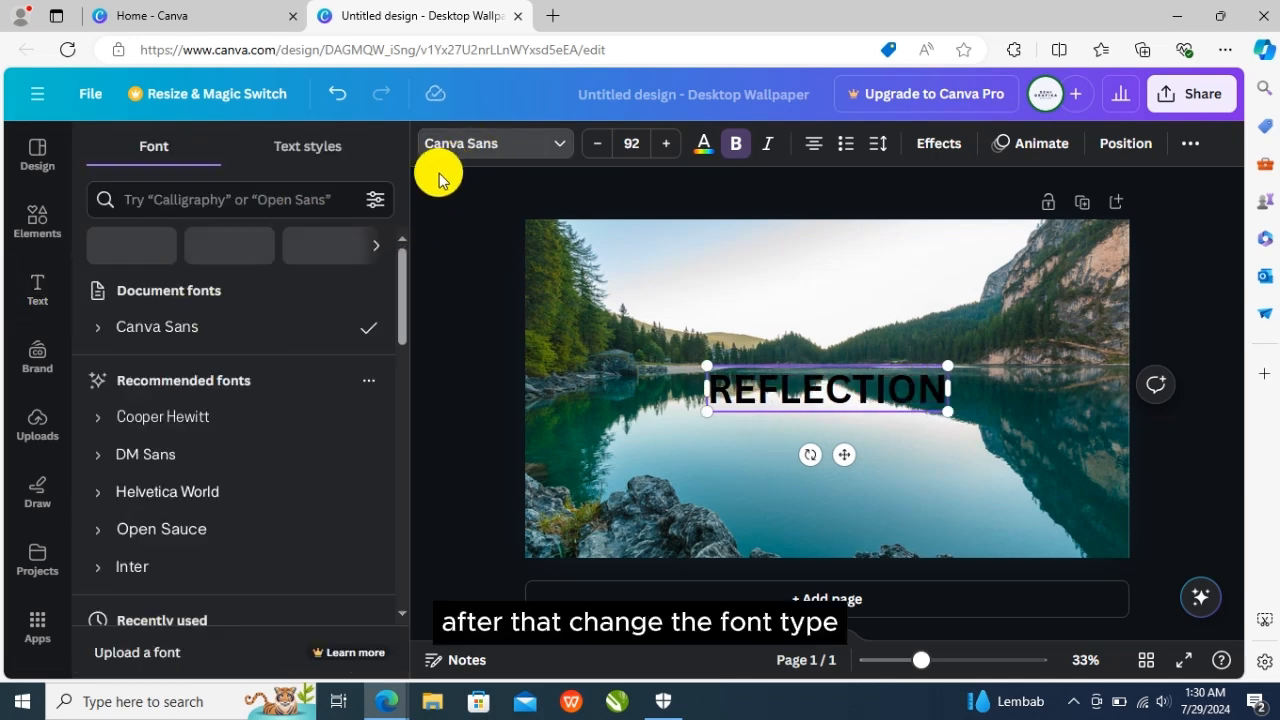
left_click(170, 198)
type("A")
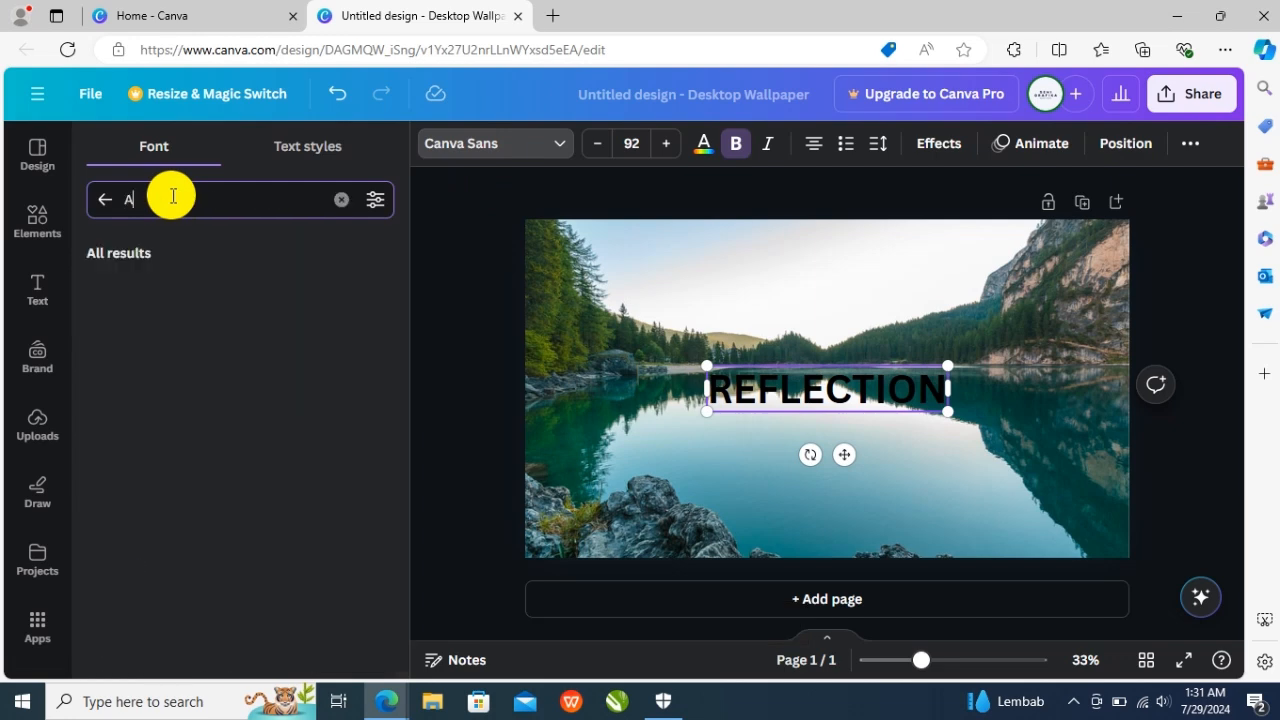
type("NTON")
left_click(149, 298)
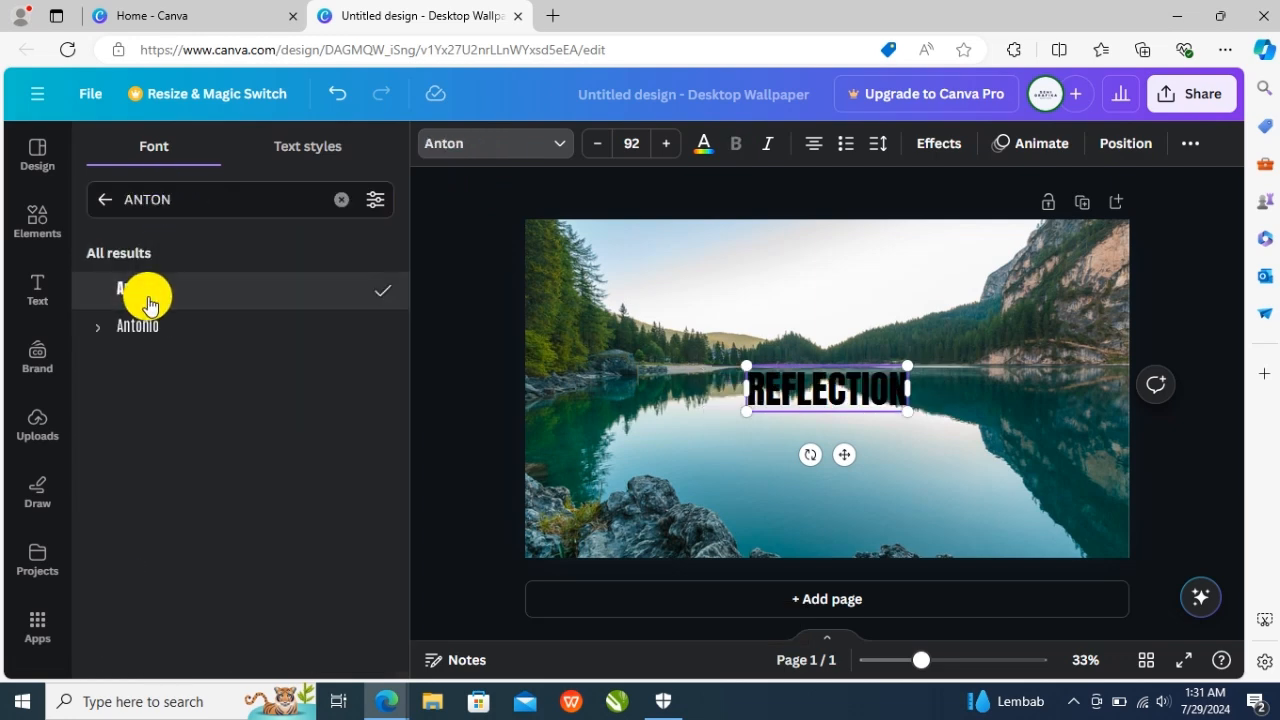
Enlarge the REFLECTION text to about size 234 across the middle of the lake photo and colour it white (#ffffff)
left_click_drag(744, 366, 498, 294)
left_click_drag(651, 374, 751, 391)
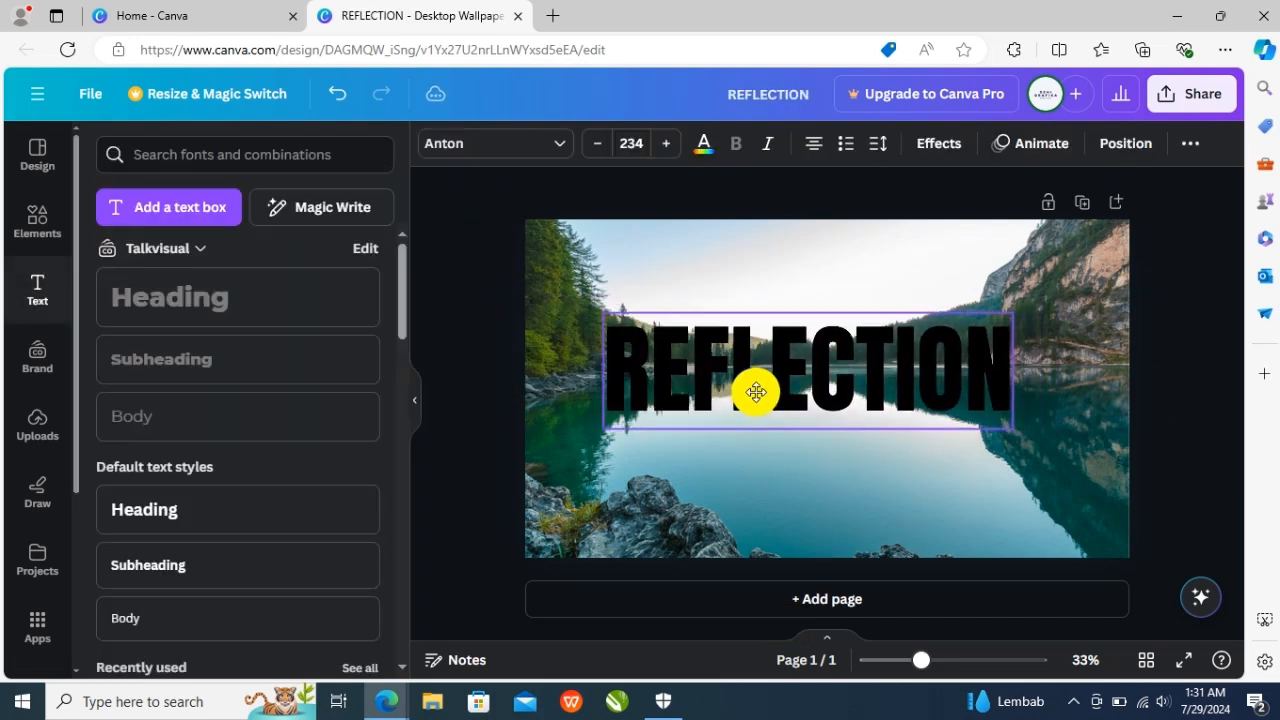
left_click(701, 150)
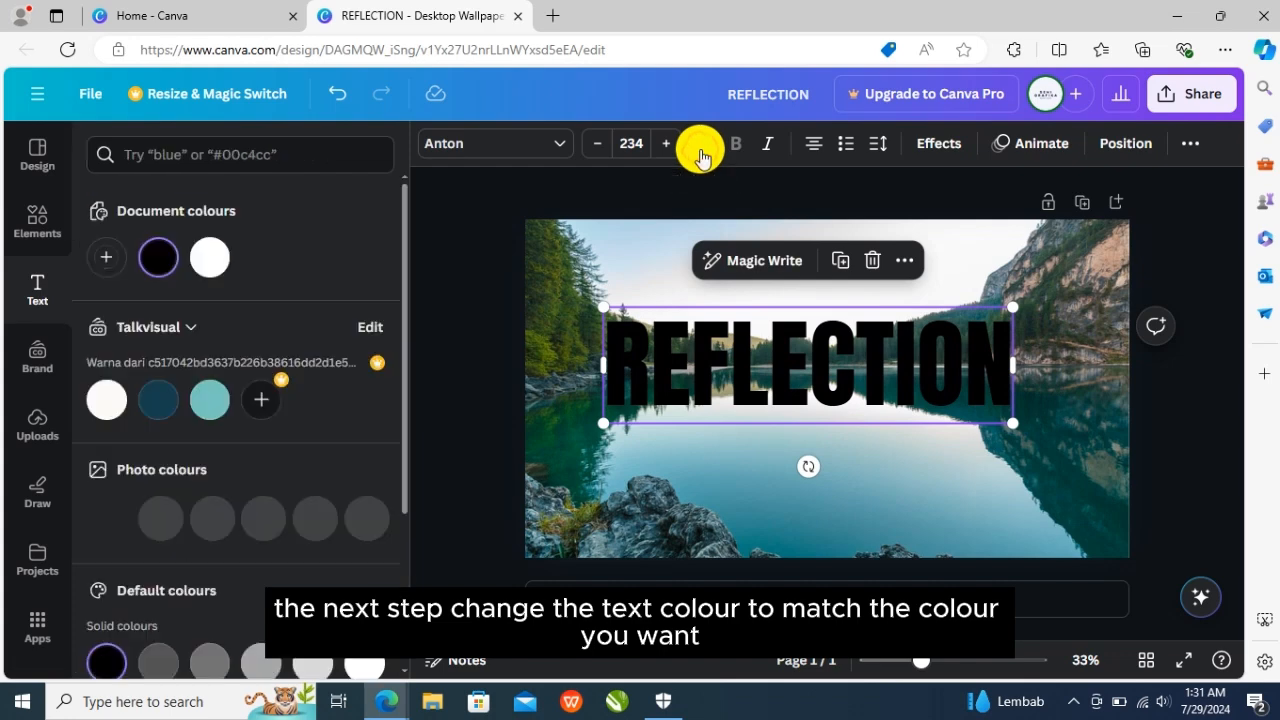
left_click(215, 260)
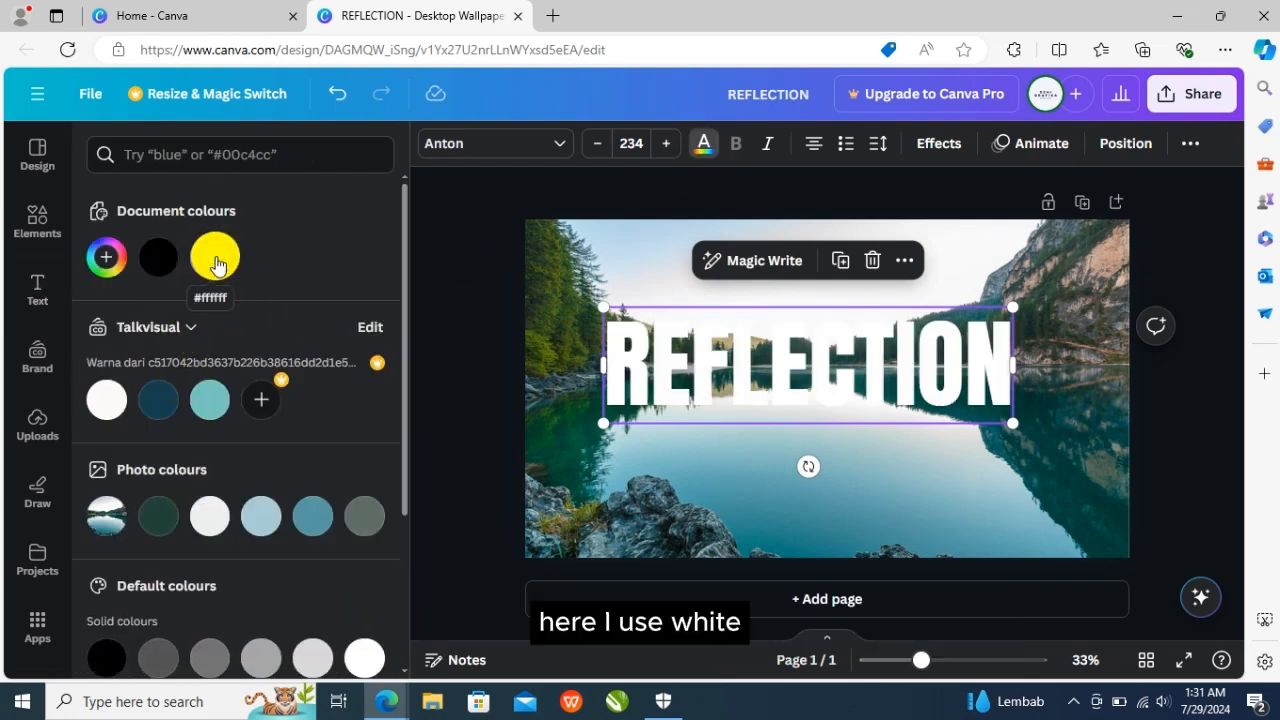
left_click(485, 283)
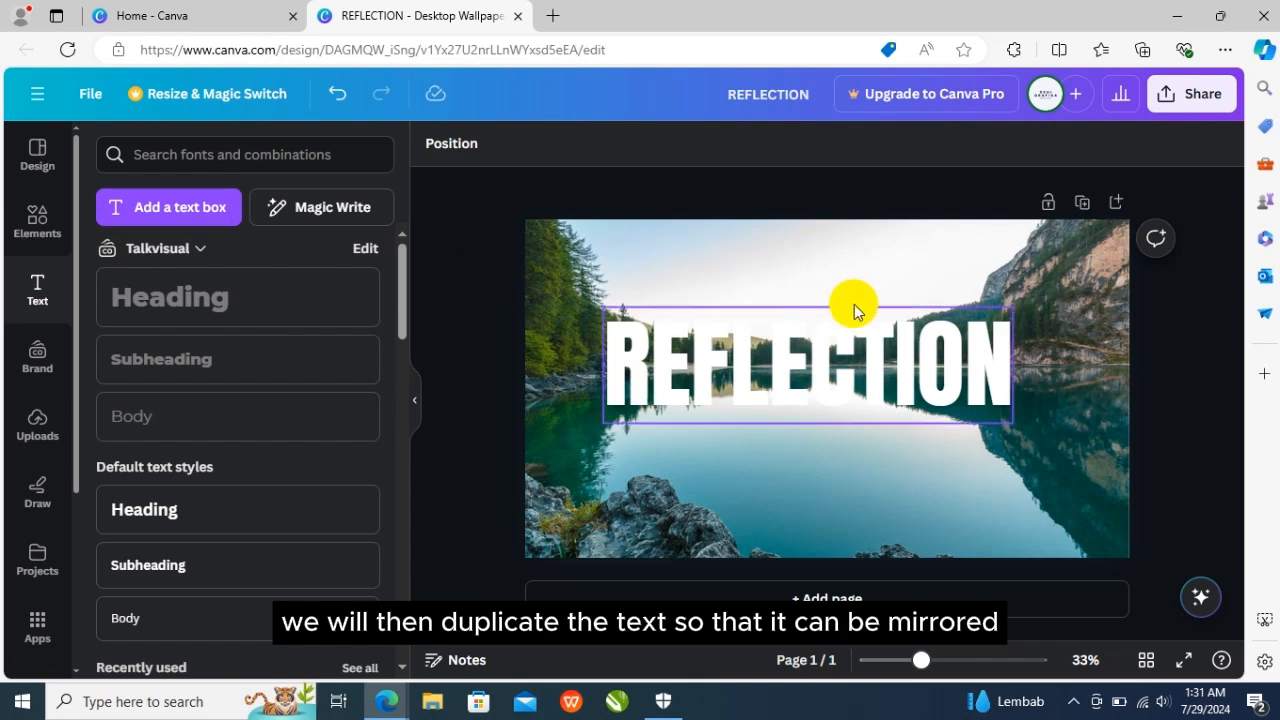
Add a second blank page and paste a copy of the REFLECTION text onto it
left_click(830, 595)
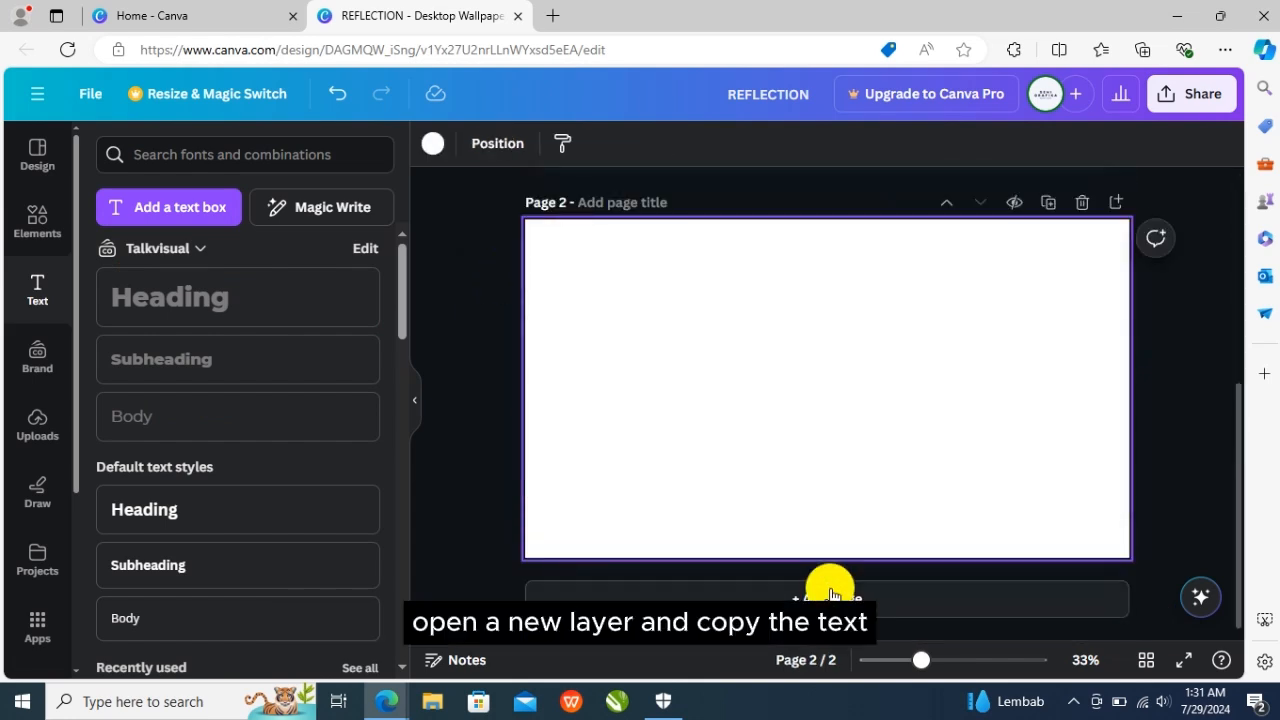
scroll(840, 440, "up", 3)
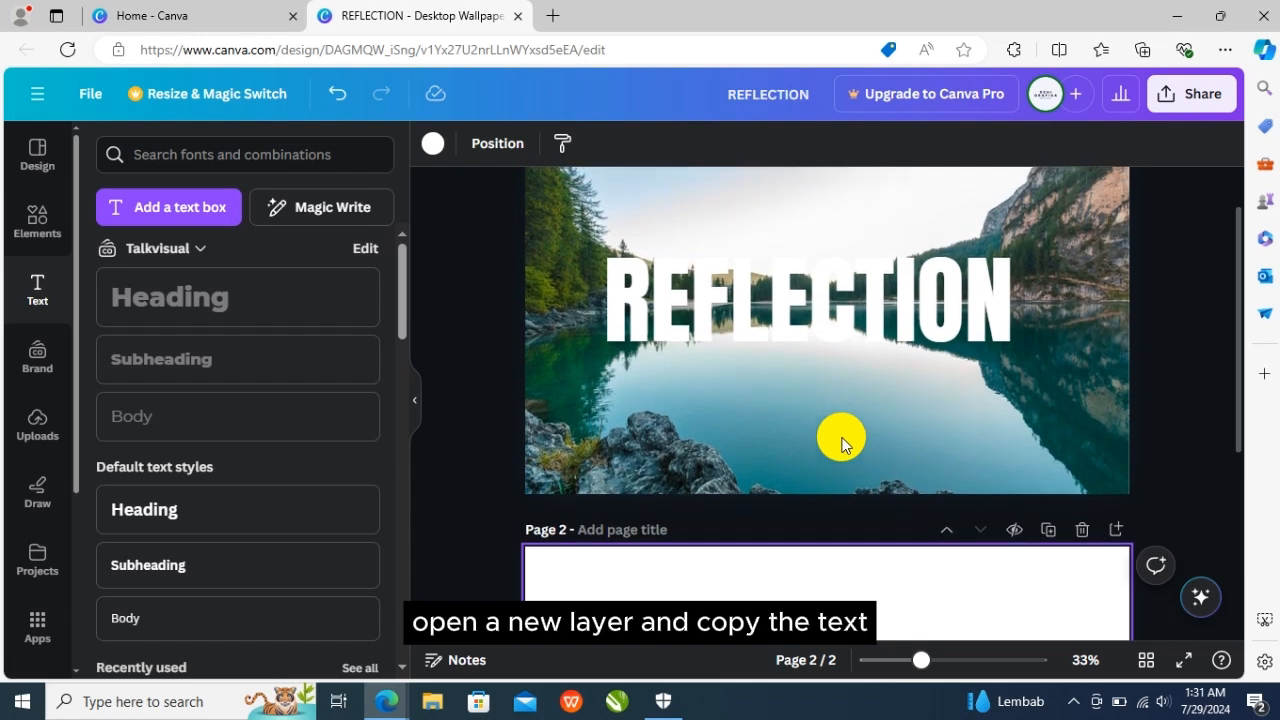
right_click(780, 330)
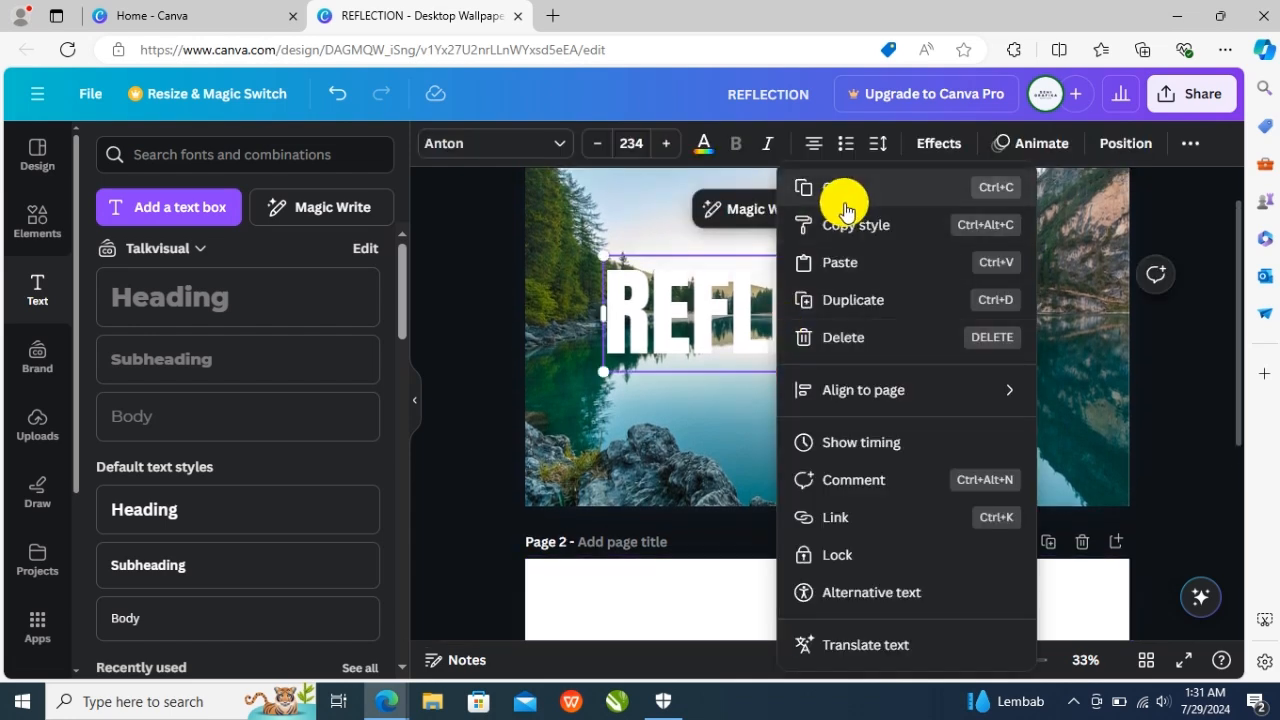
left_click(810, 188)
scroll(803, 363, "down", 2)
left_click(790, 497)
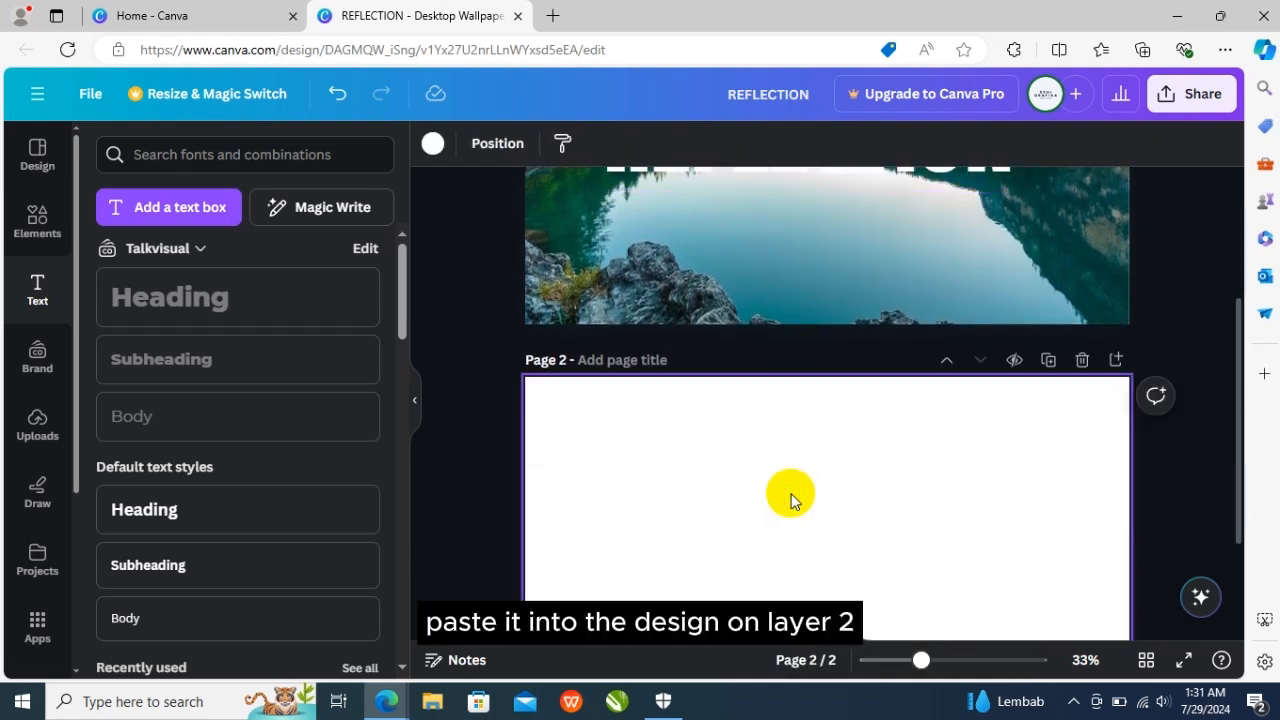
right_click(790, 497)
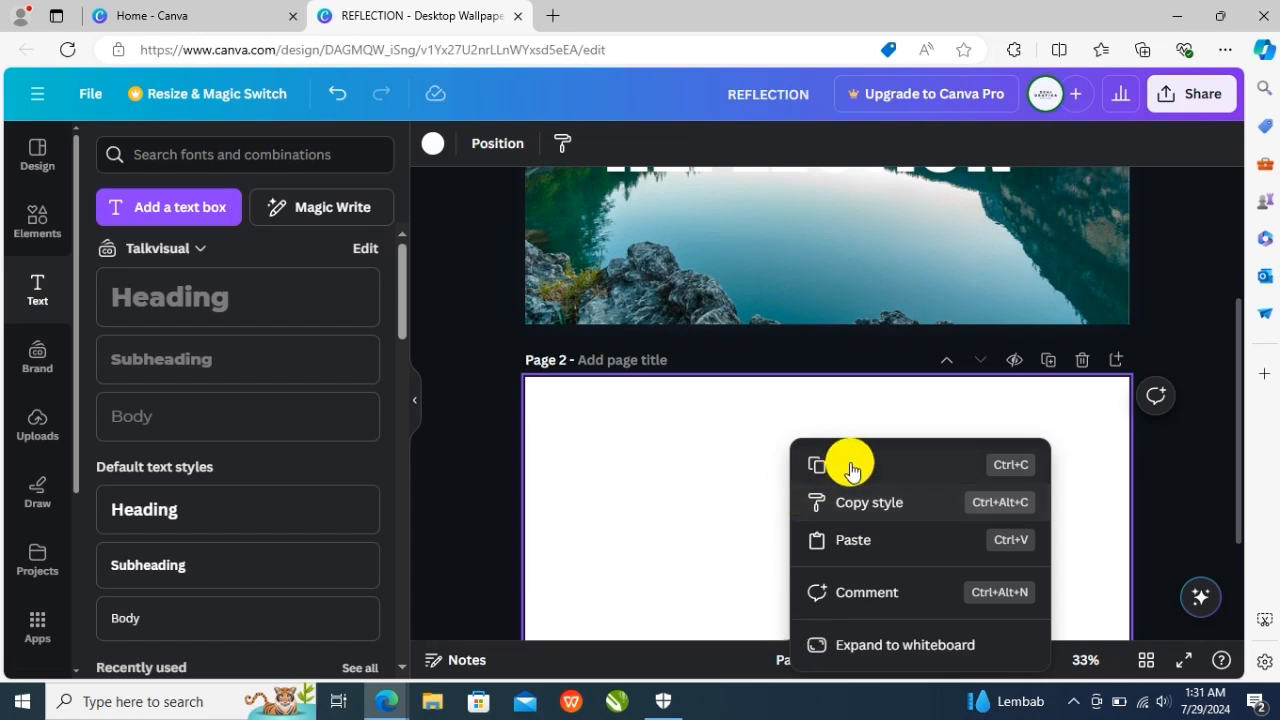
left_click(863, 545)
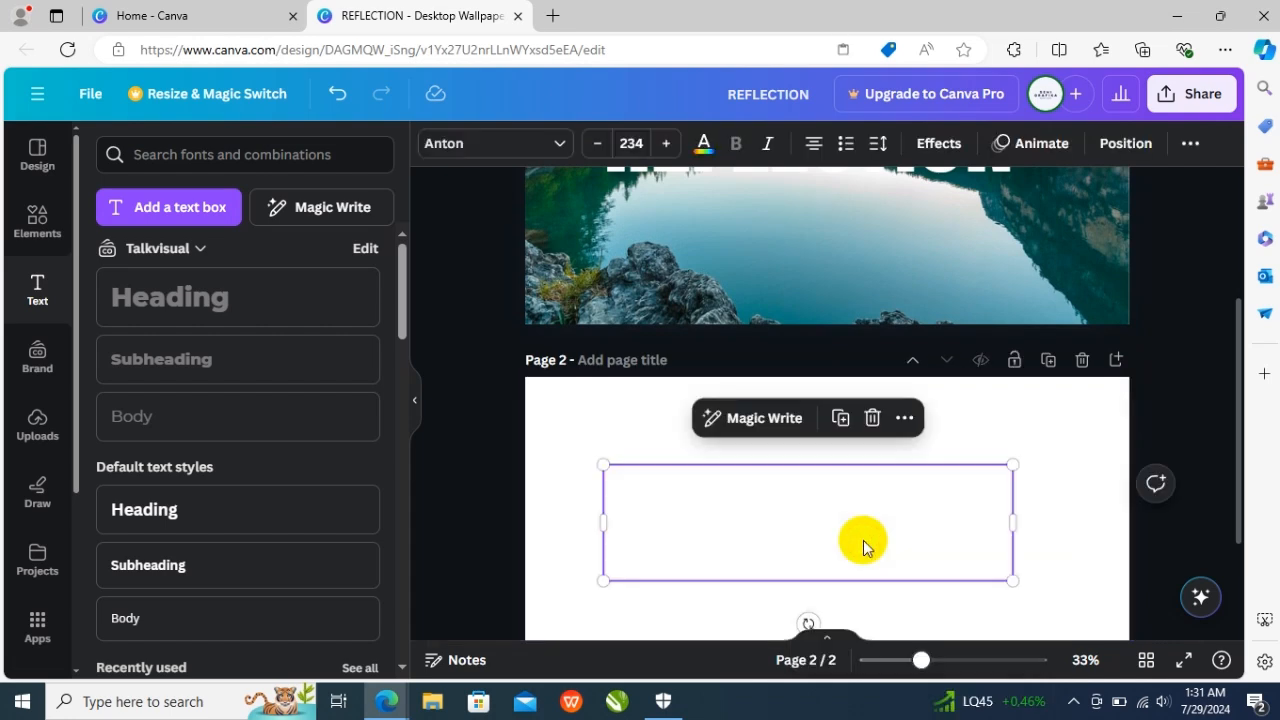
Enlarge the copied text on page 2 to about size 290 and move it to the middle of the page
scroll(863, 540, "down", 2)
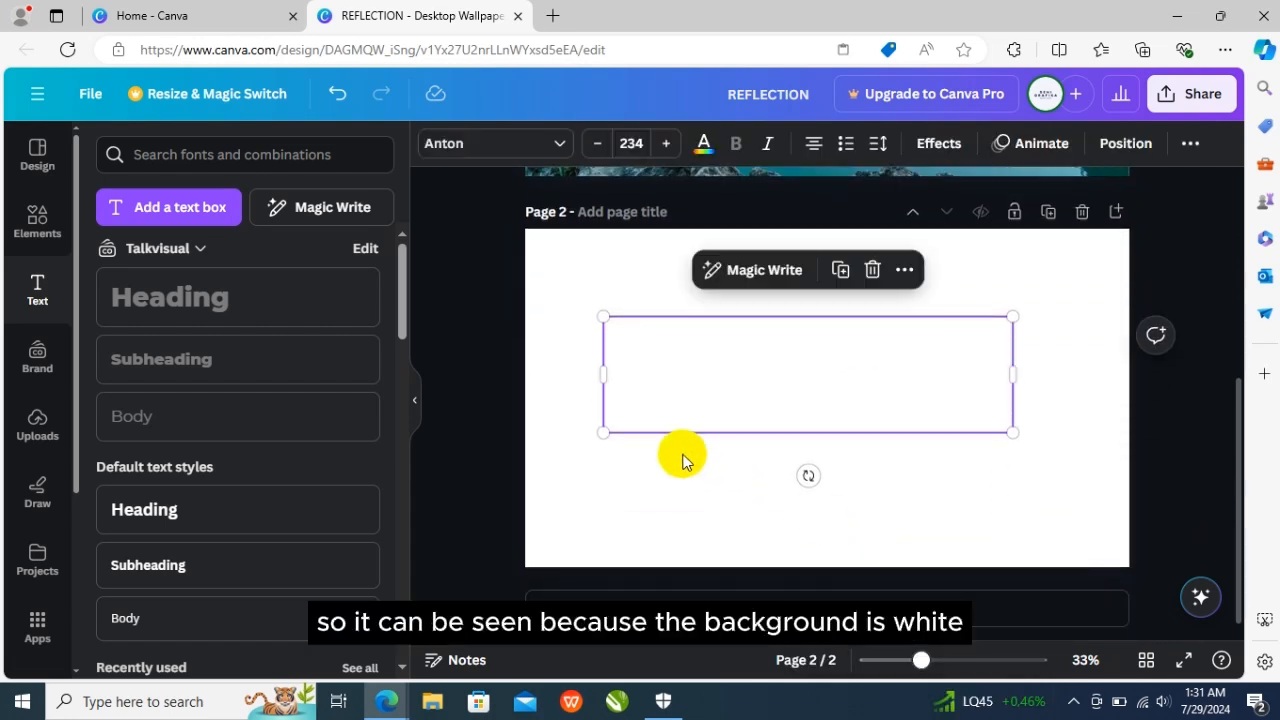
left_click_drag(604, 437, 506, 457)
left_click_drag(580, 409, 637, 423)
left_click(633, 520)
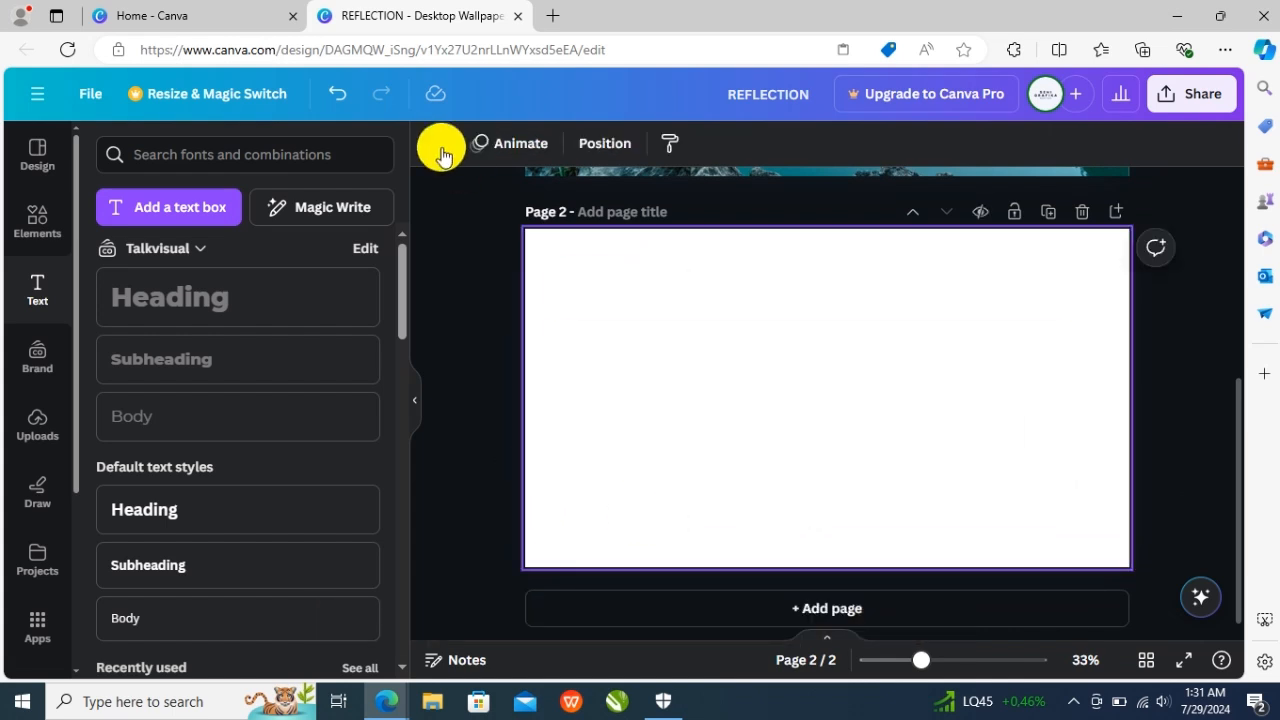
Recolour the REFLECTION text on page 2 with the grey-green photo colour
left_click(671, 334)
left_click(703, 143)
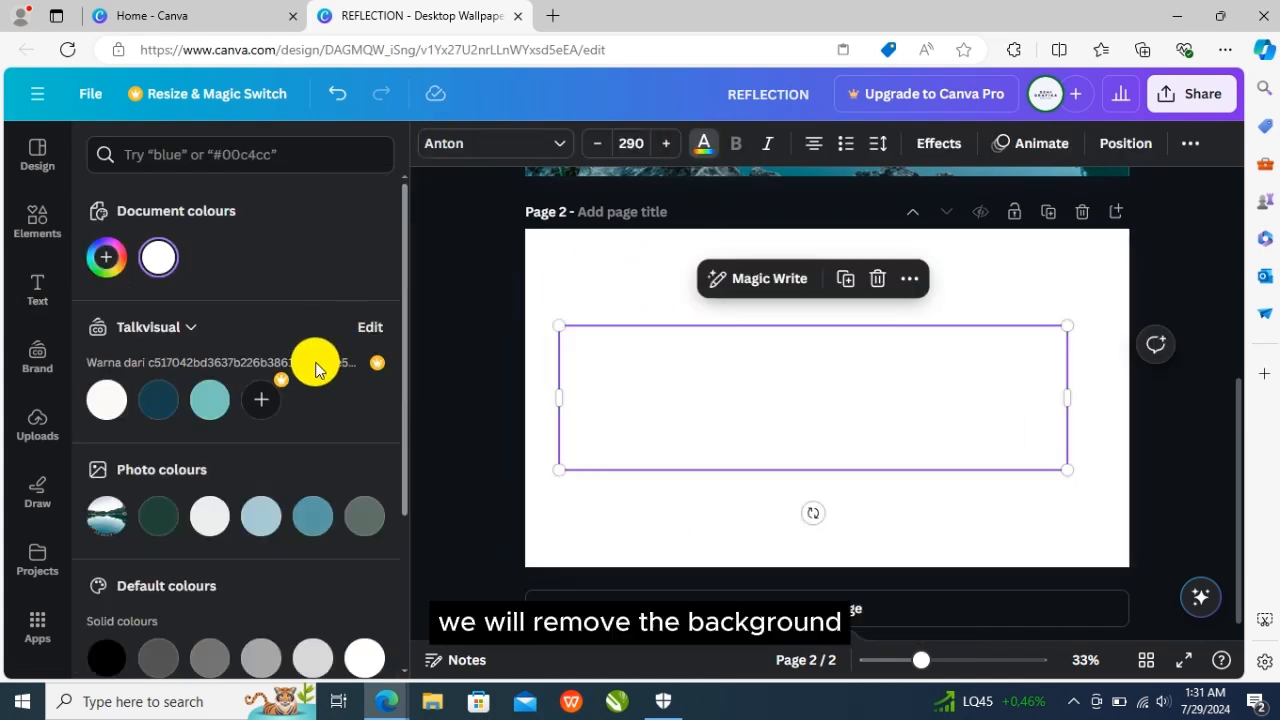
left_click(360, 527)
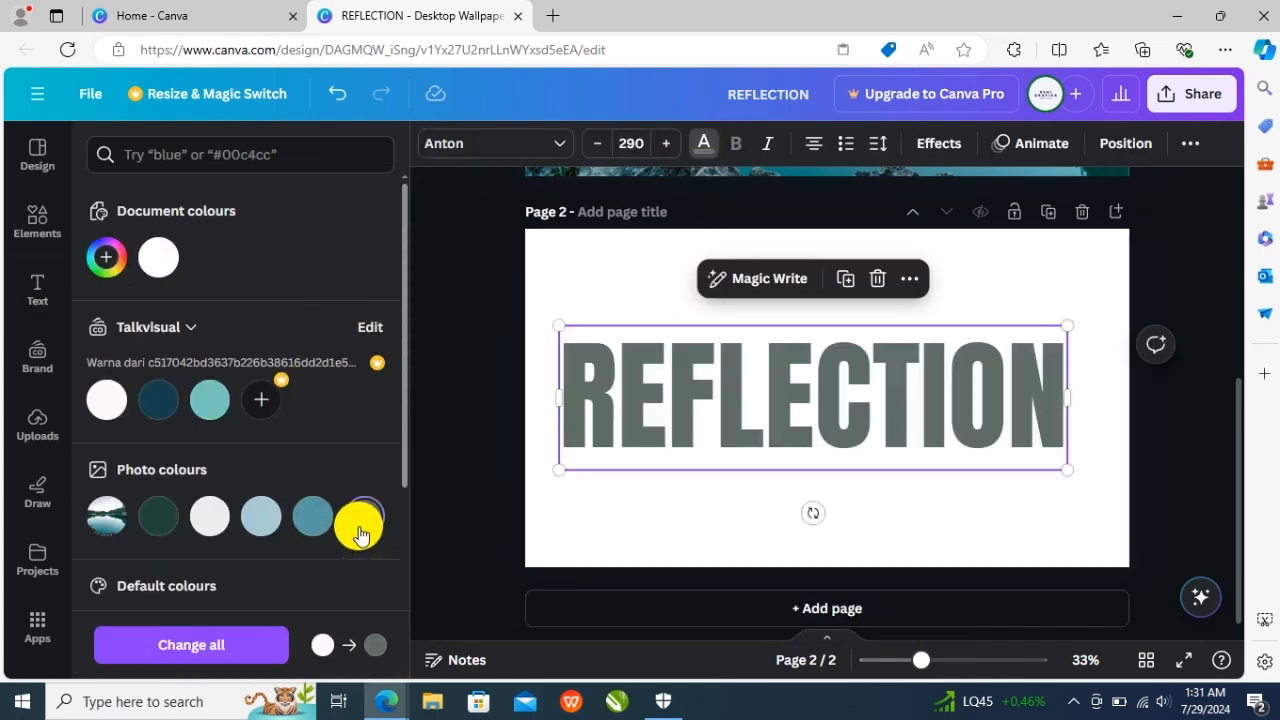
left_click(472, 331)
left_click(472, 331)
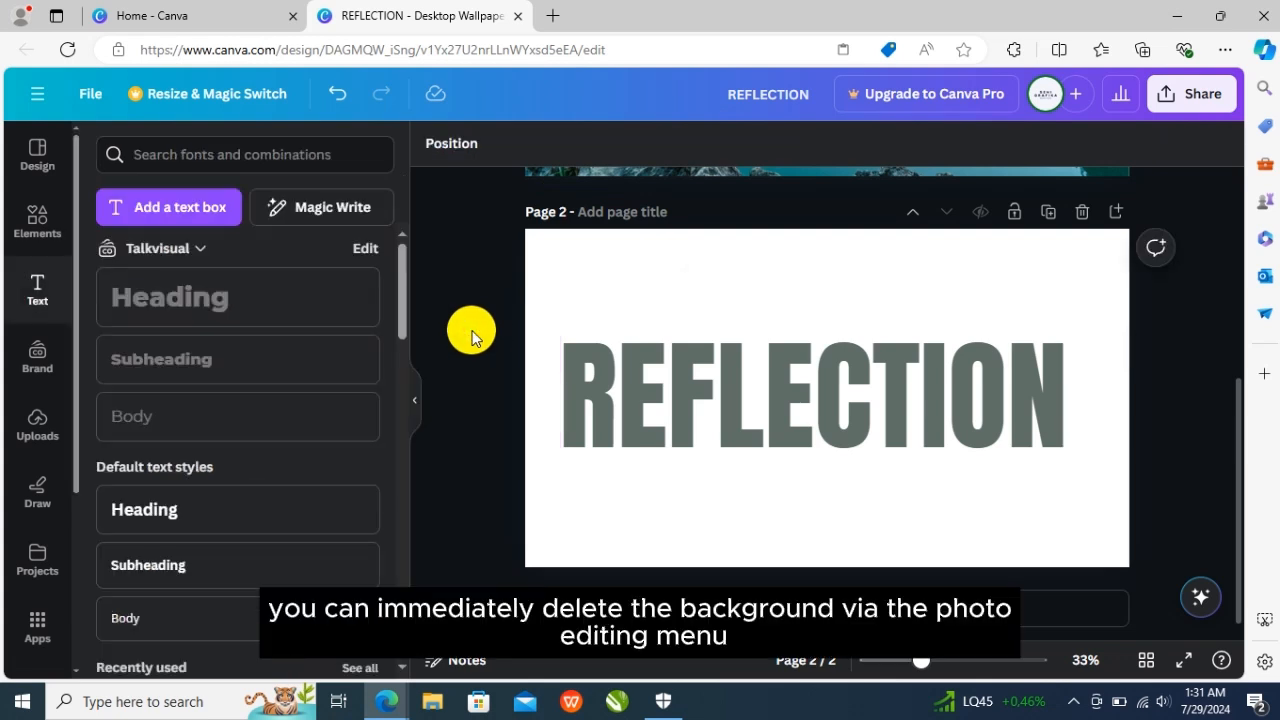
Download only page 2 of the design as a PNG file
left_click(1179, 112)
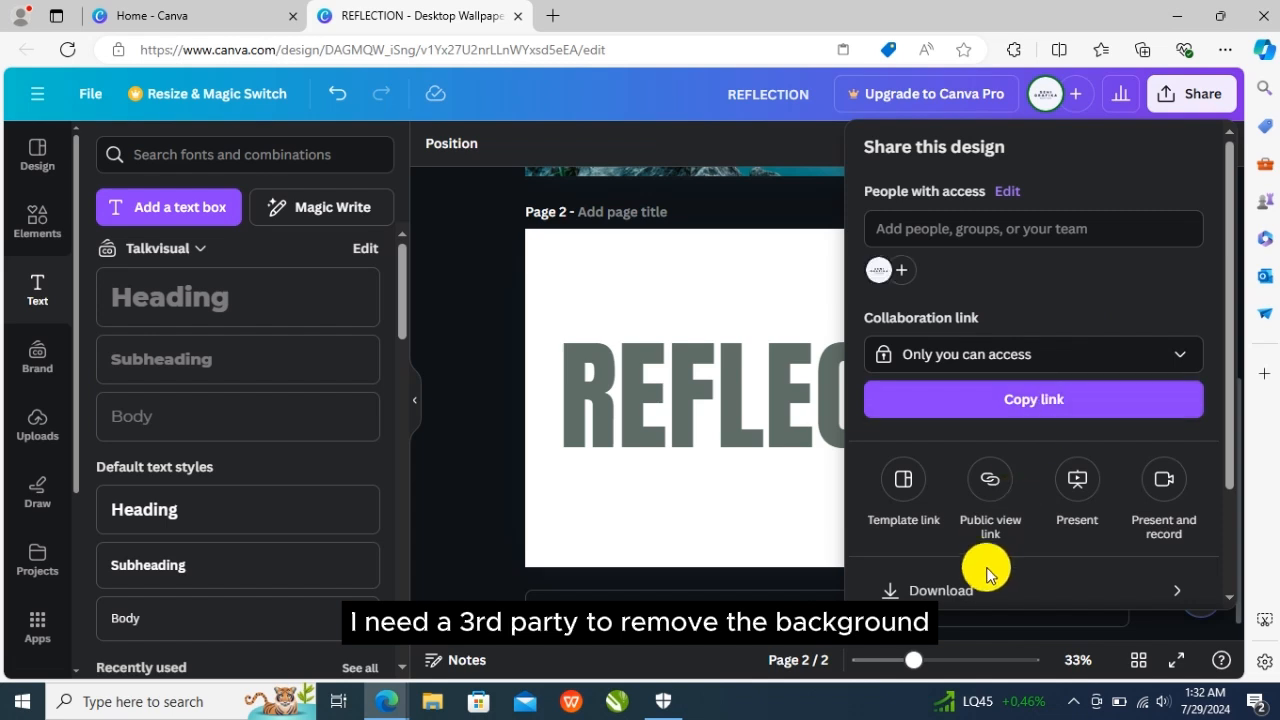
scroll(985, 577, "down", 2)
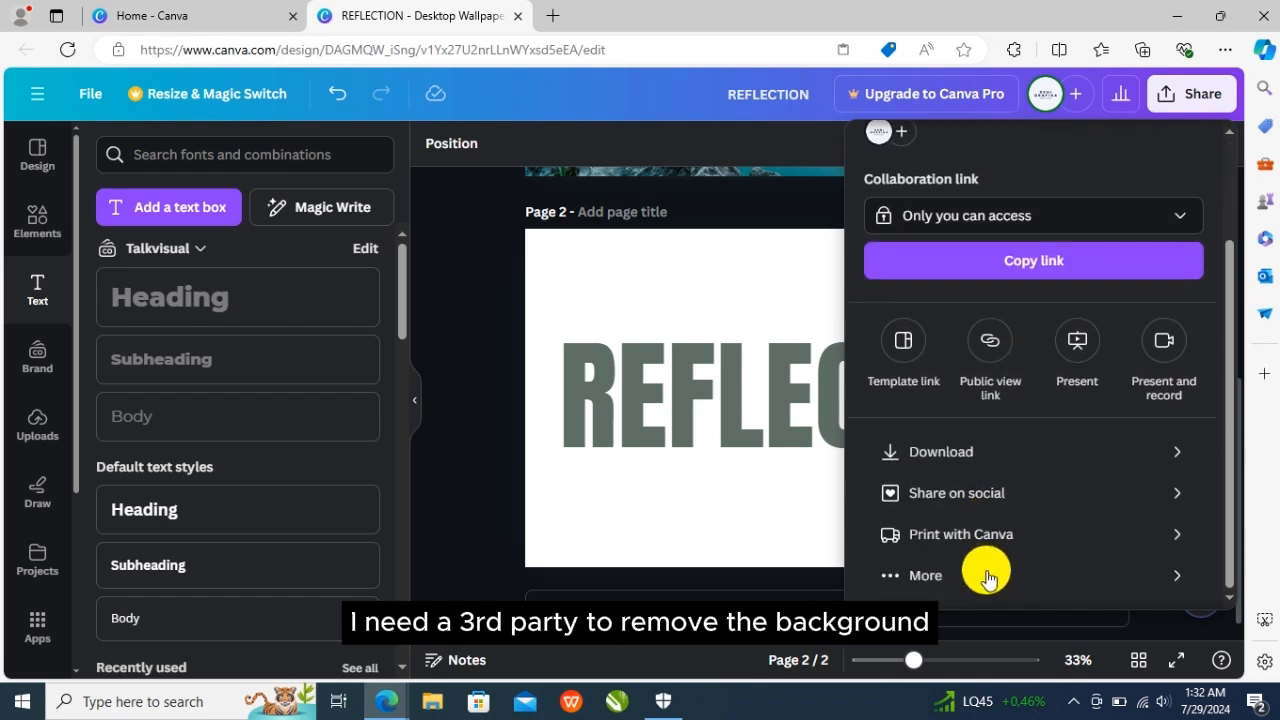
left_click(967, 452)
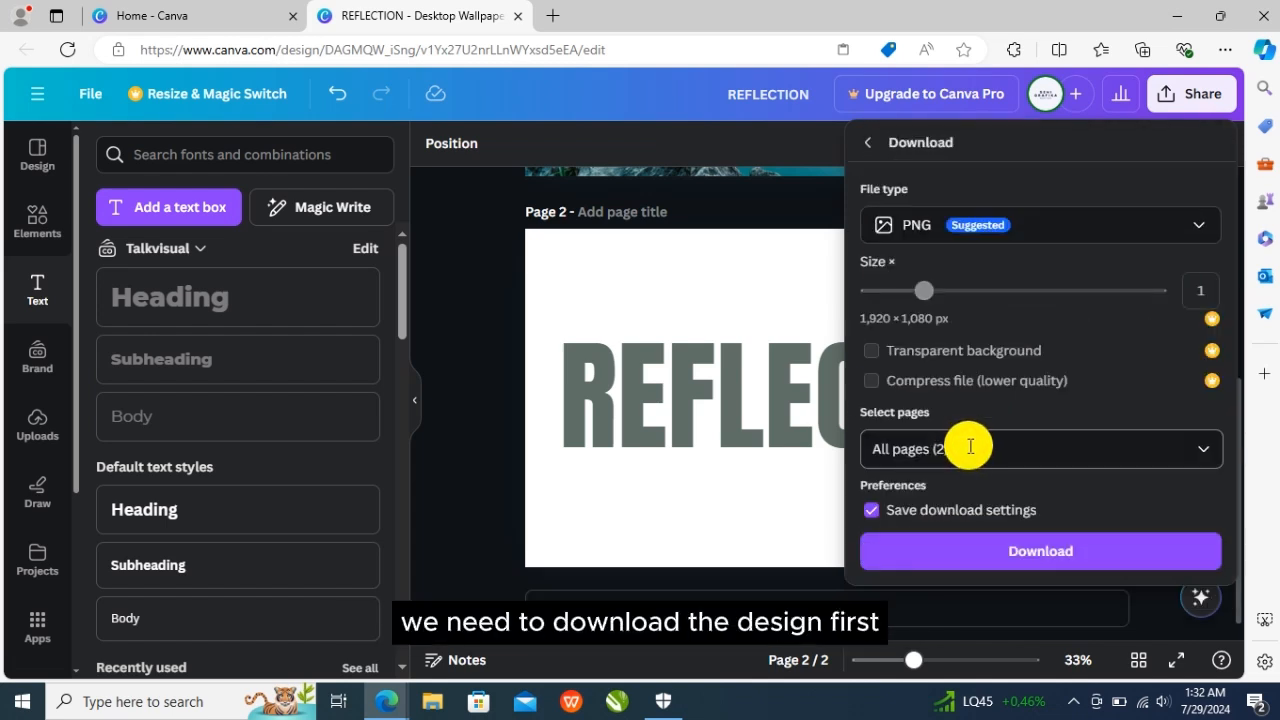
left_click(972, 447)
key("BackSpace")
key("BackSpace")
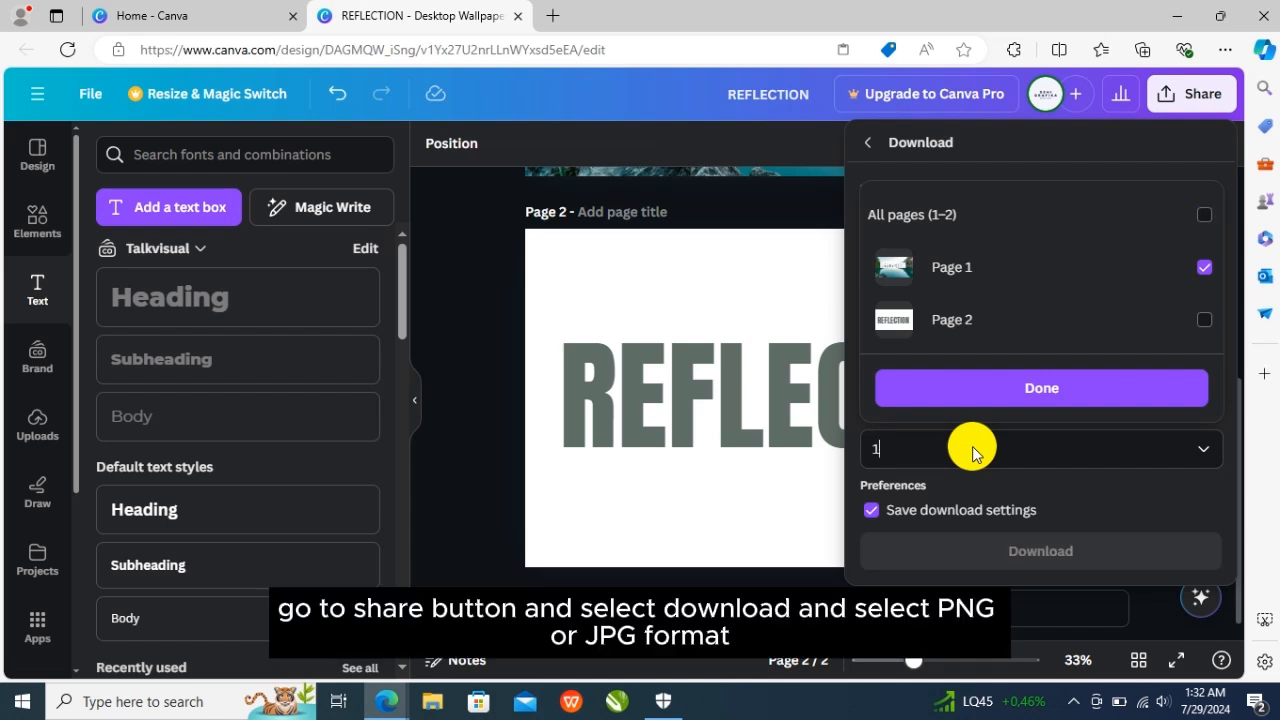
type("2")
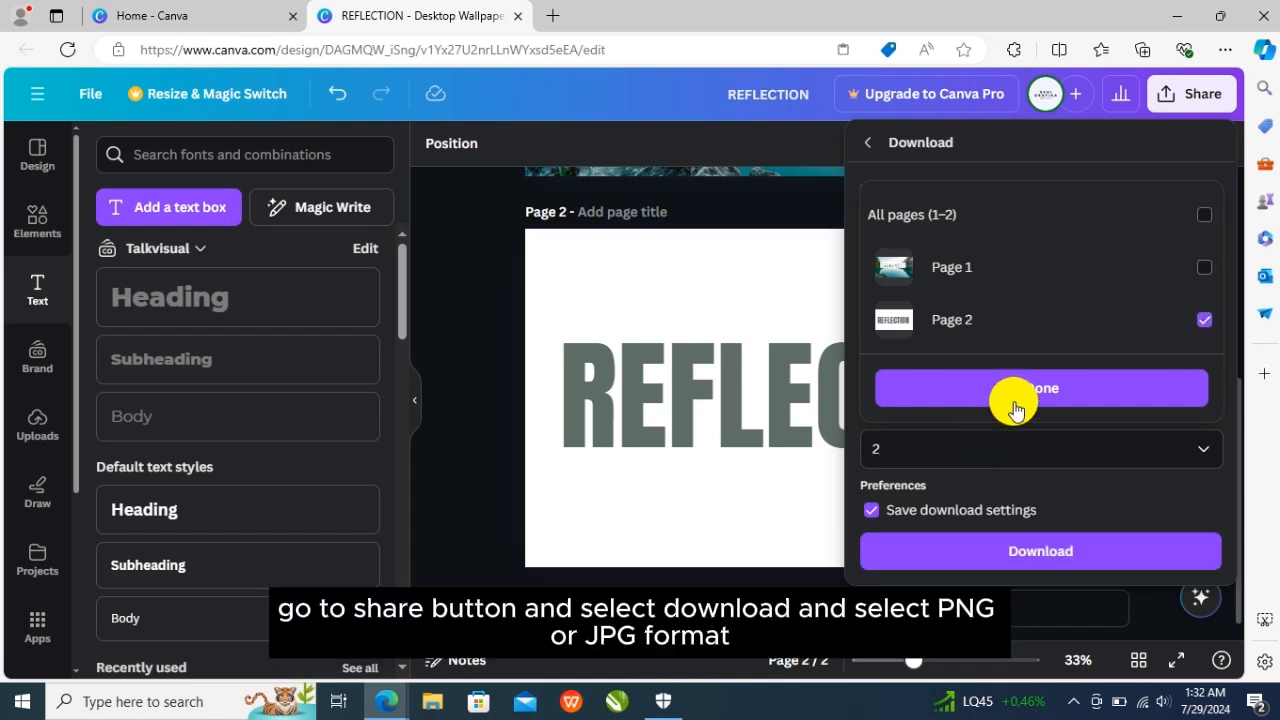
left_click(1034, 389)
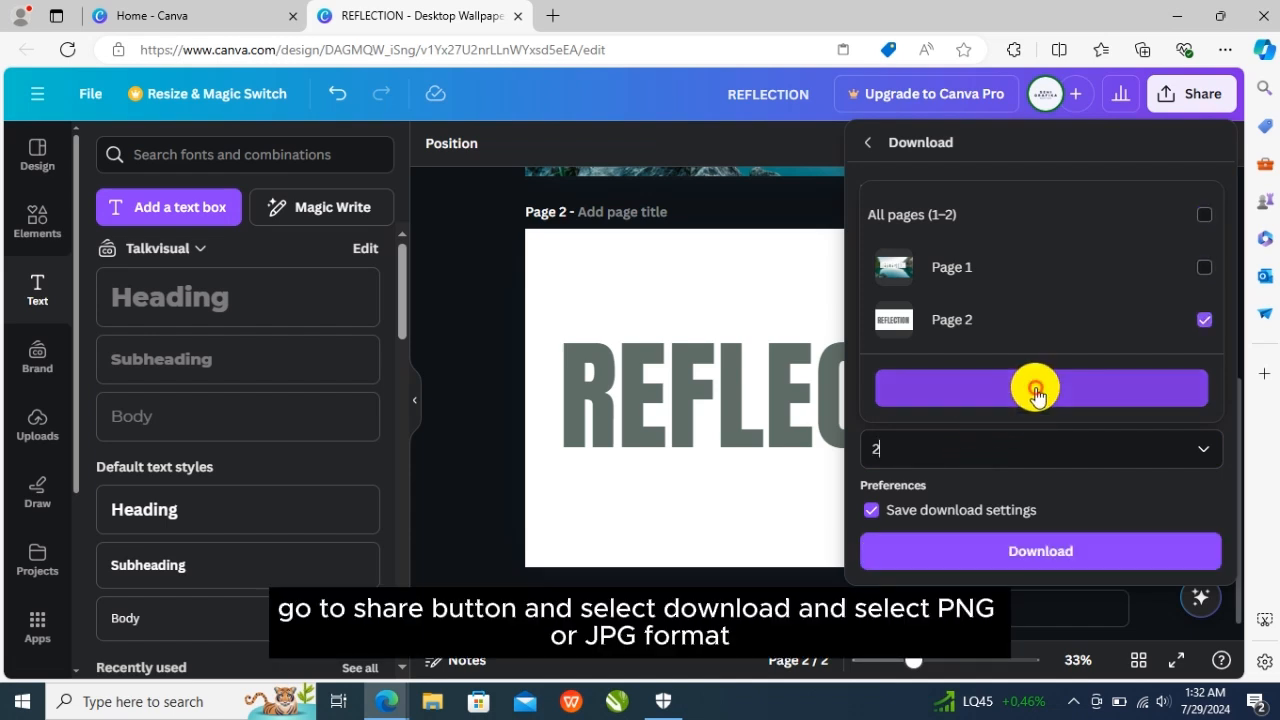
left_click(1035, 545)
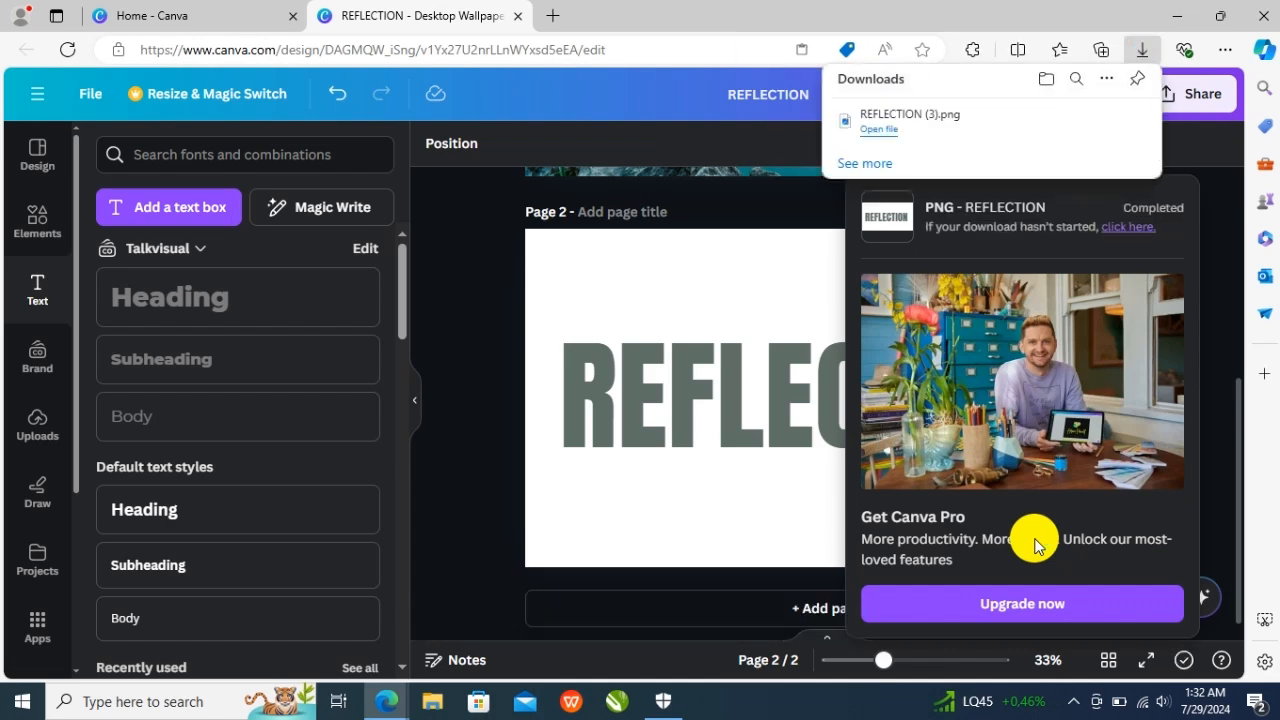
left_click(491, 368)
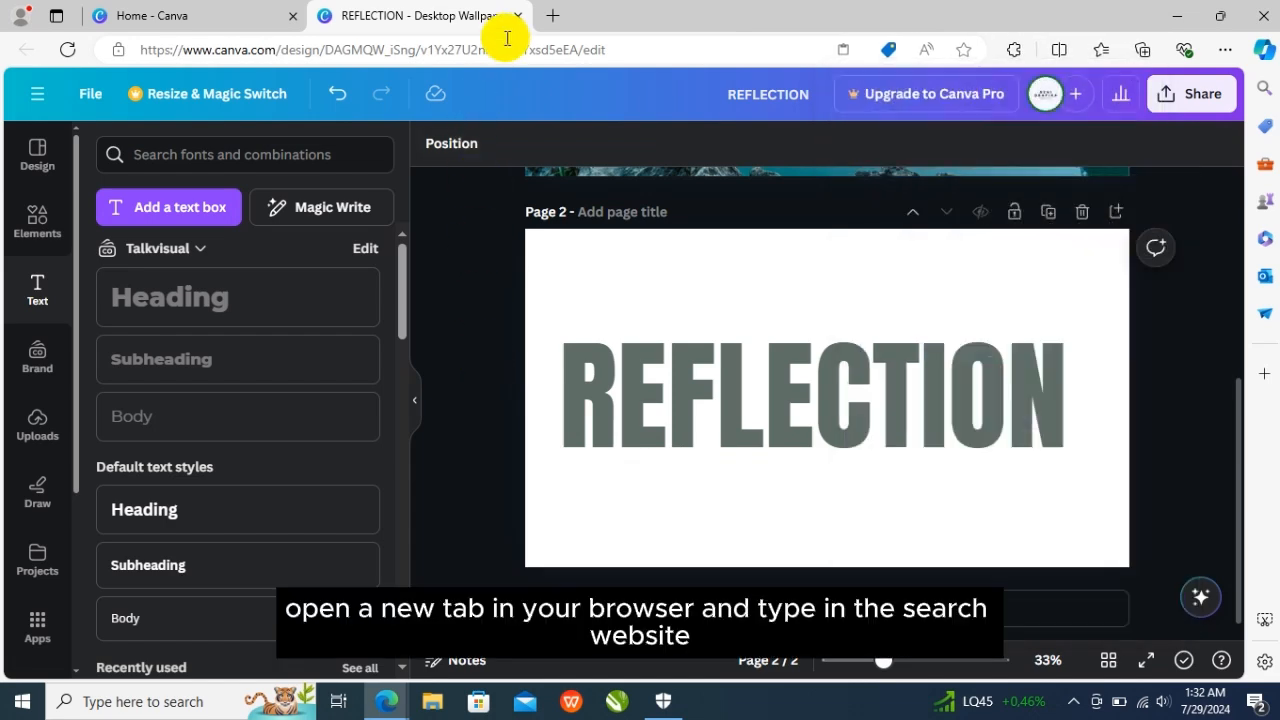
Open the remove.bg website in a new browser tab
left_click(549, 20)
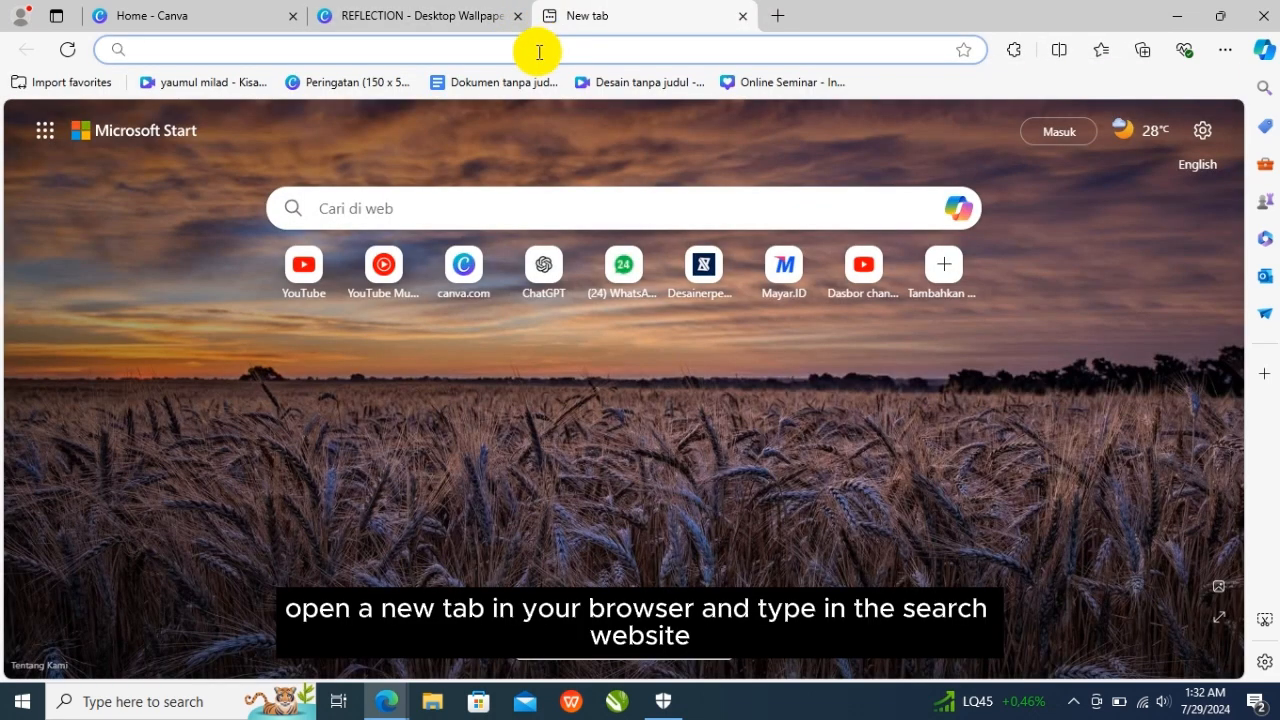
type("REMOVE")
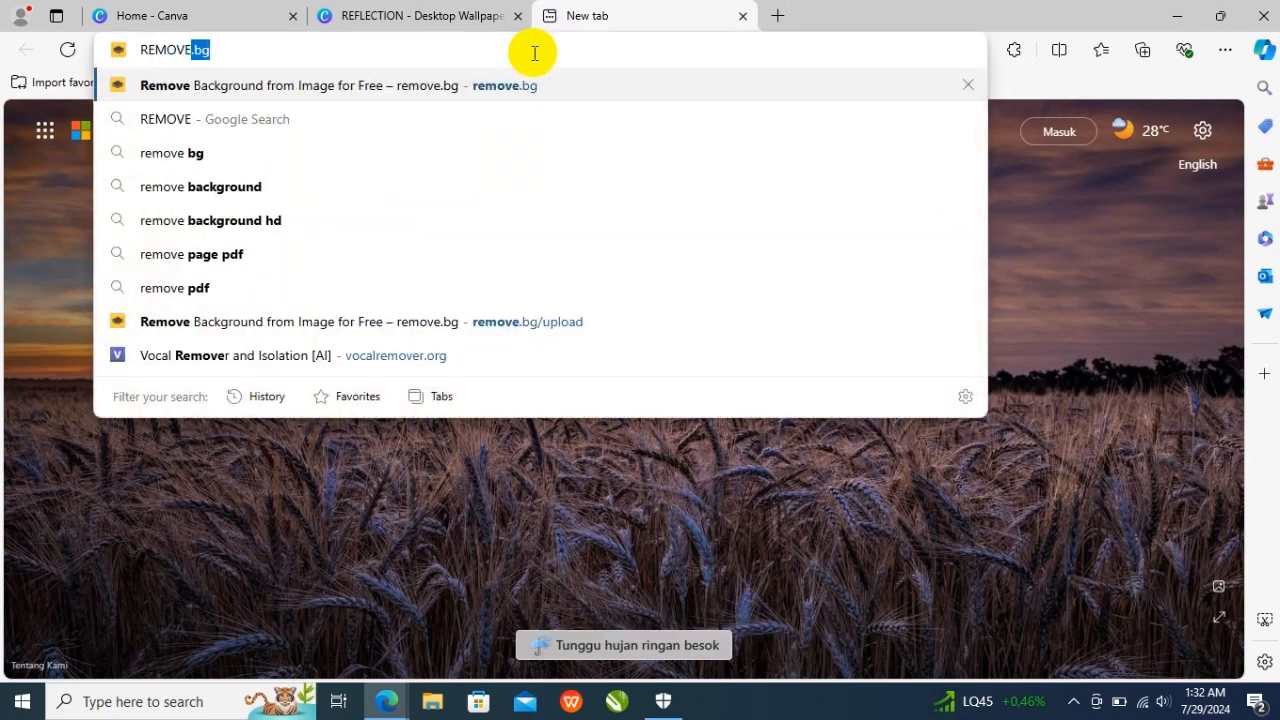
type(".BG")
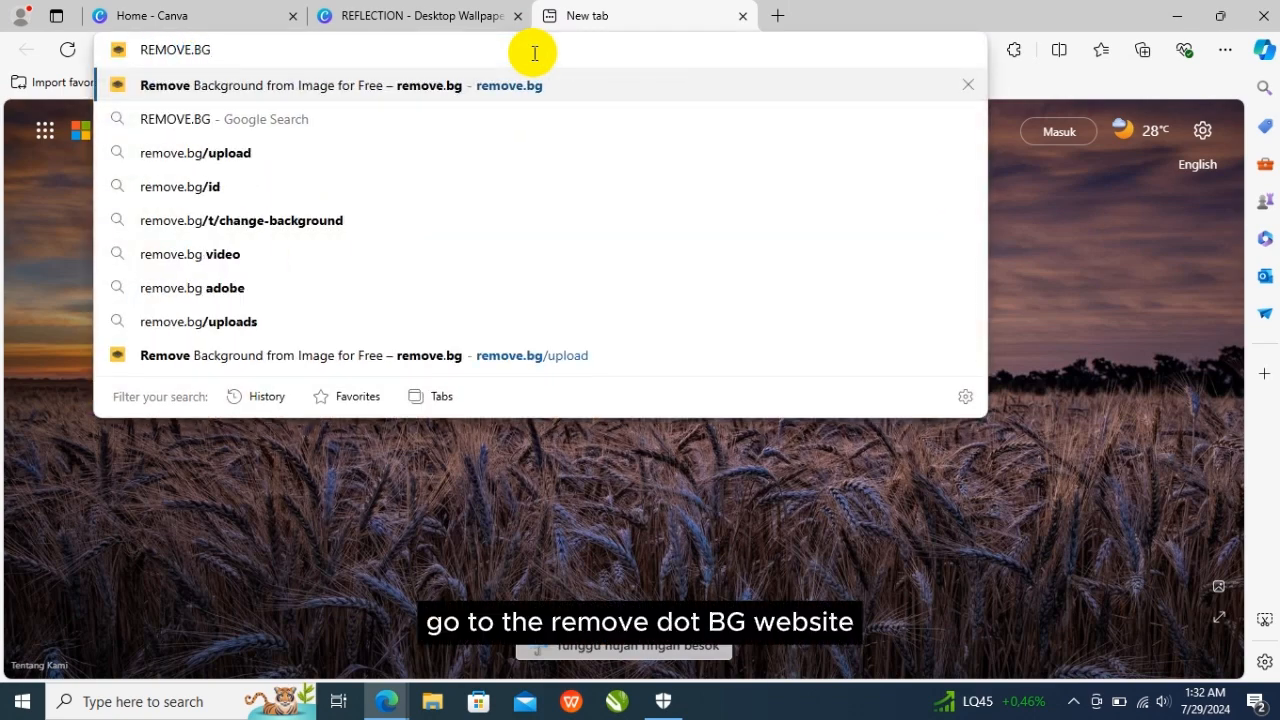
key("Return")
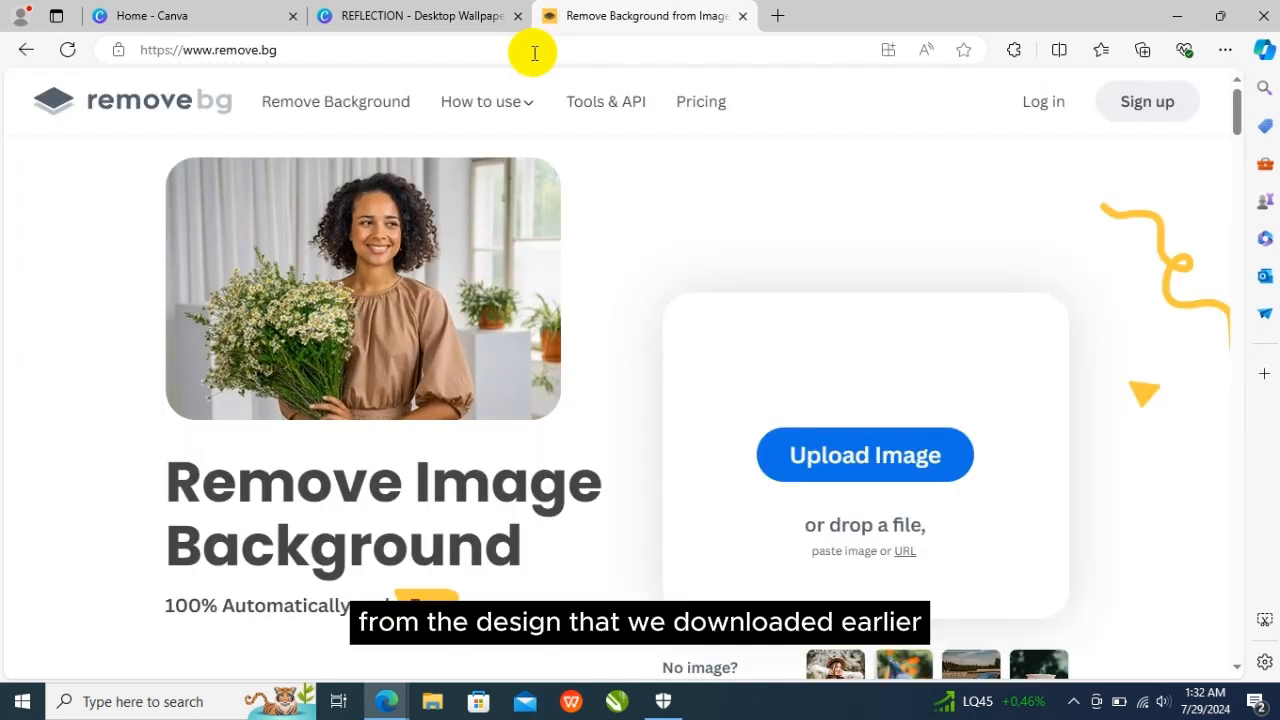
Upload the downloaded REFLECTION (3).png to remove.bg and download the standard-resolution version with its background removed
key("ctrl+j")
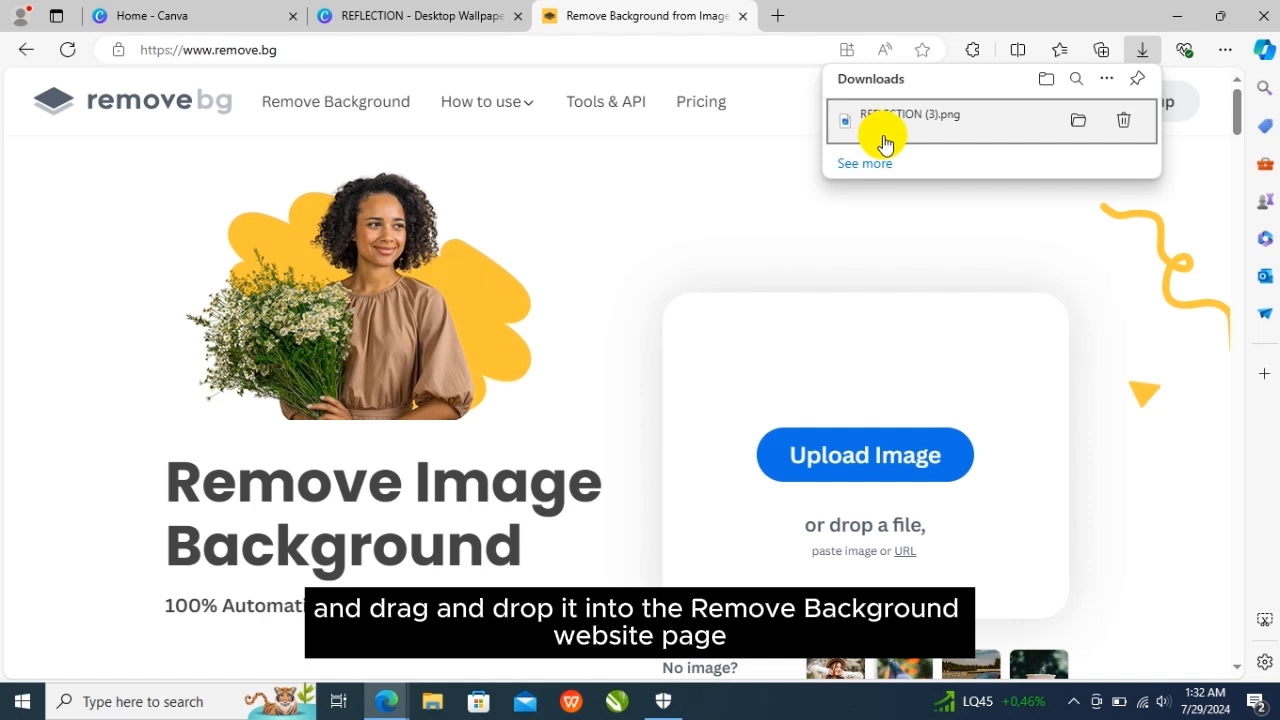
left_click_drag(885, 143, 606, 306)
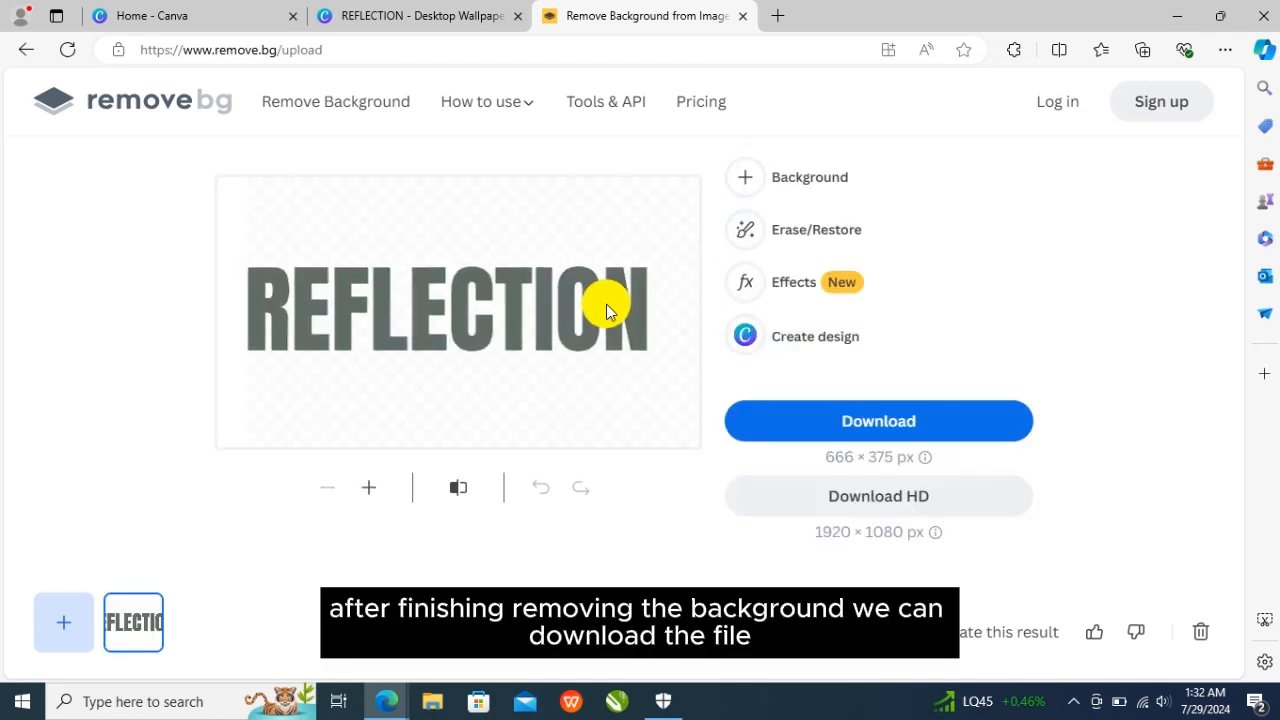
left_click(847, 418)
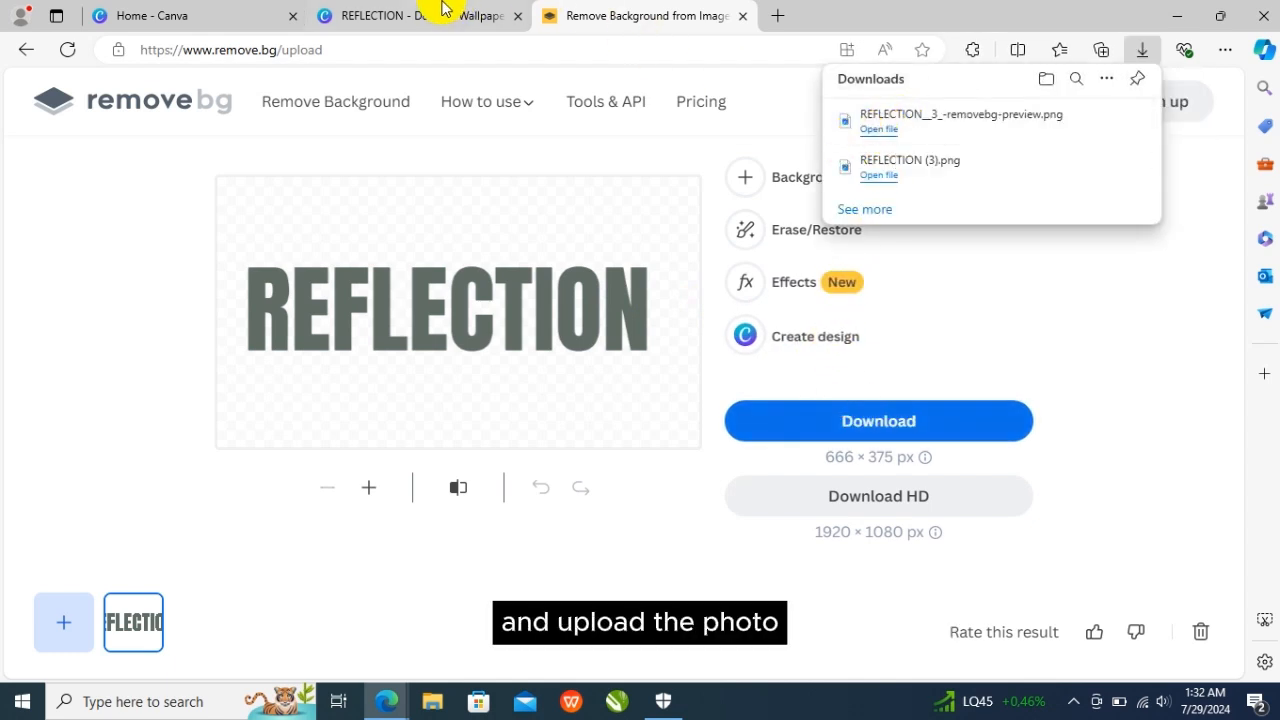
Return to the Canva design, upload REFLECTION__3_-removebg-preview.png and place it on the lake photo page
left_click(403, 14)
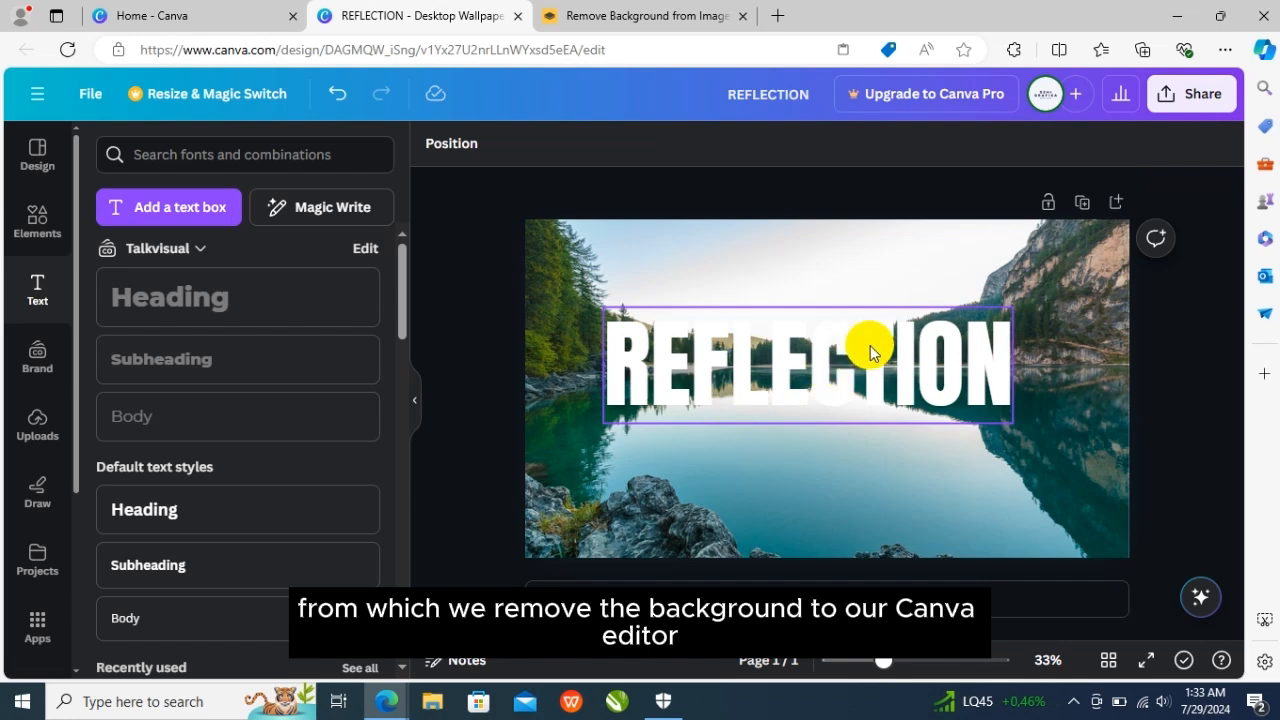
key("ctrl+j")
left_click_drag(880, 115, 217, 373)
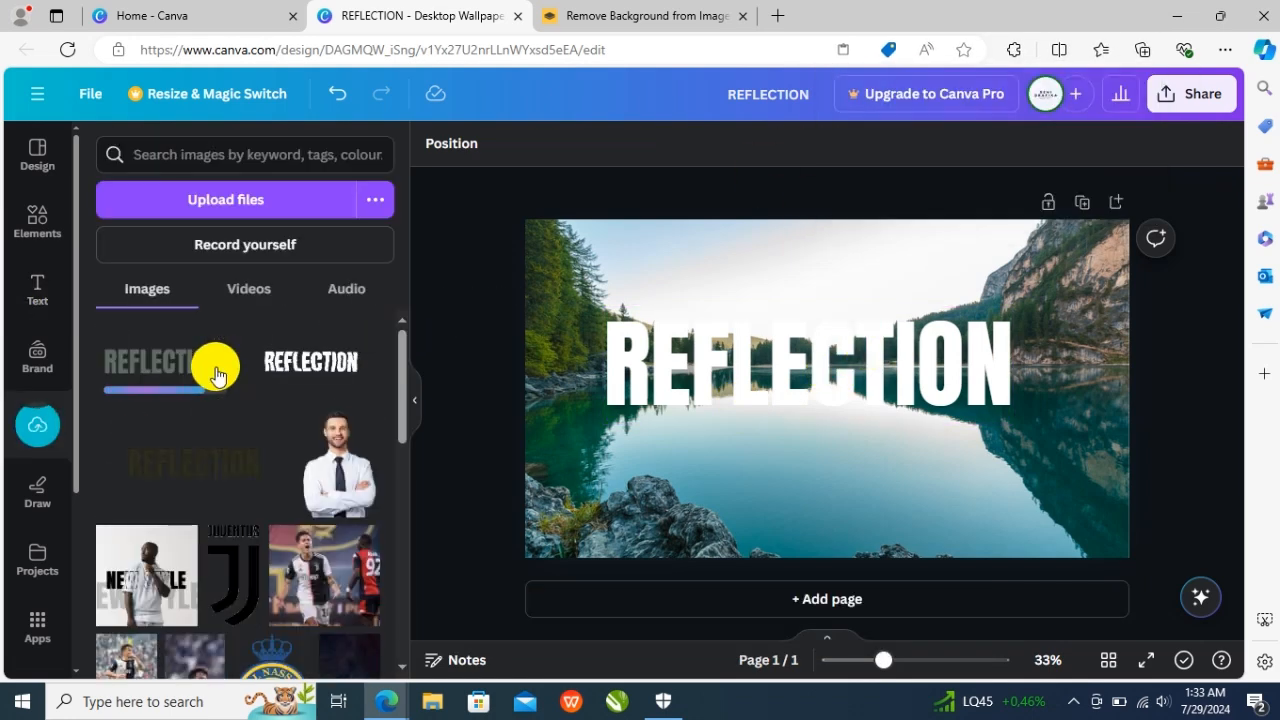
left_click(163, 373)
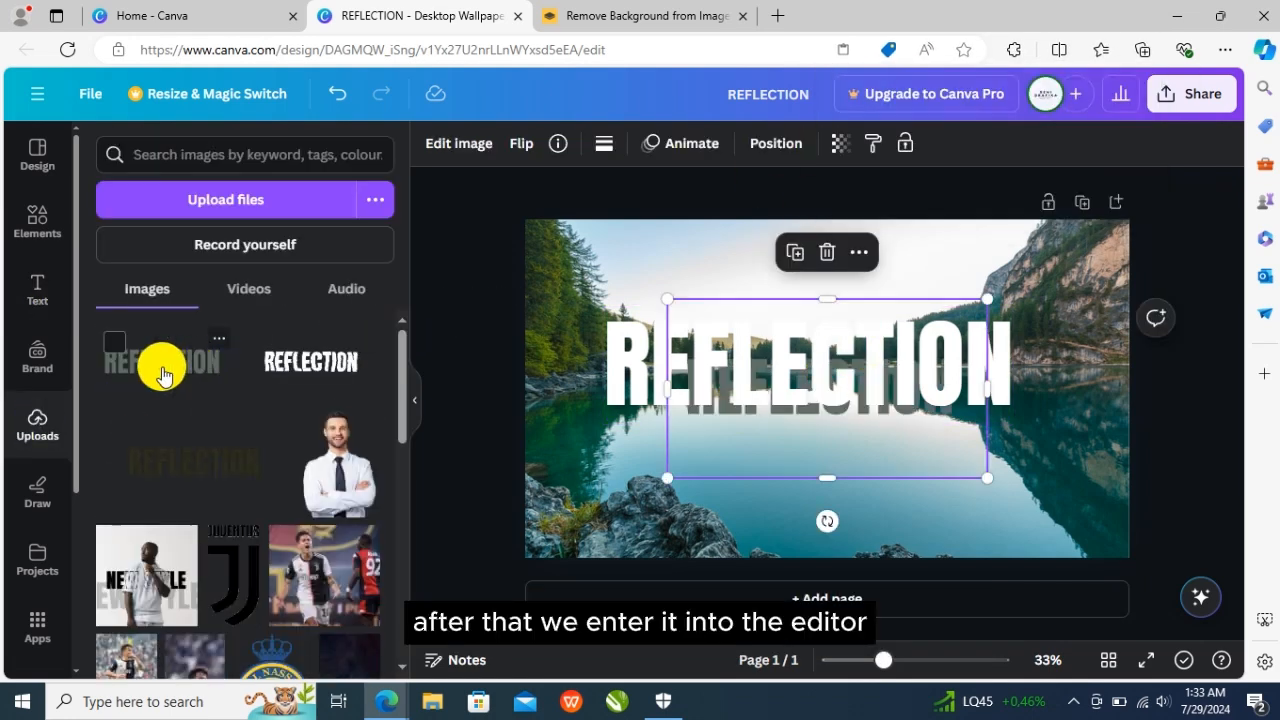
Enlarge the placed text image to match the white REFLECTION text, and crop away its empty areas above and below the letters
left_click_drag(669, 297, 480, 200)
left_click_drag(551, 289, 644, 320)
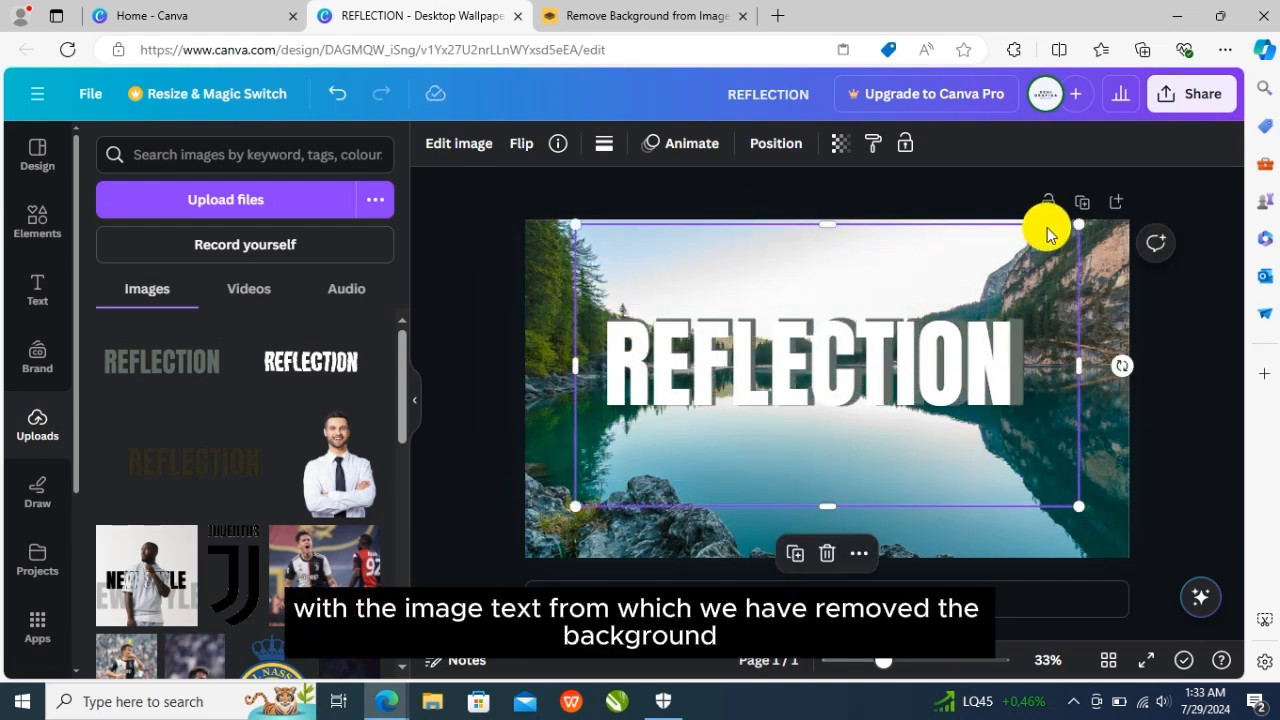
left_click_drag(1079, 224, 1063, 229)
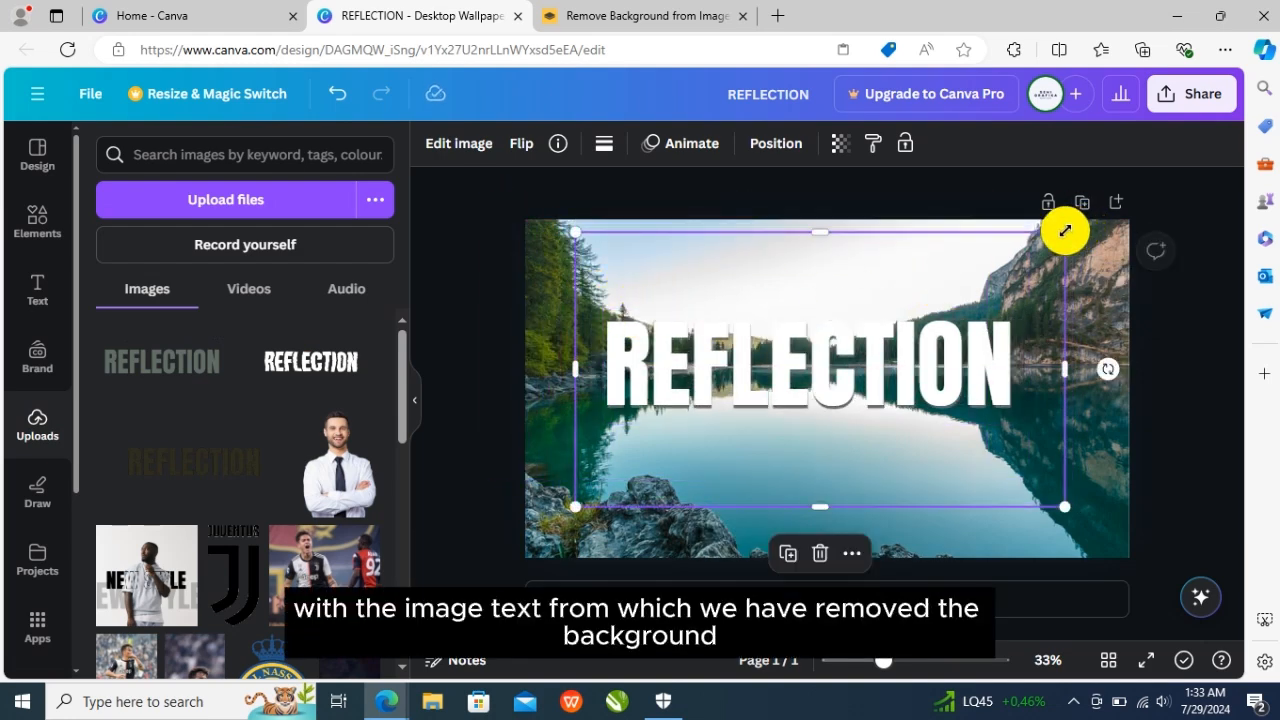
left_click_drag(823, 234, 821, 310)
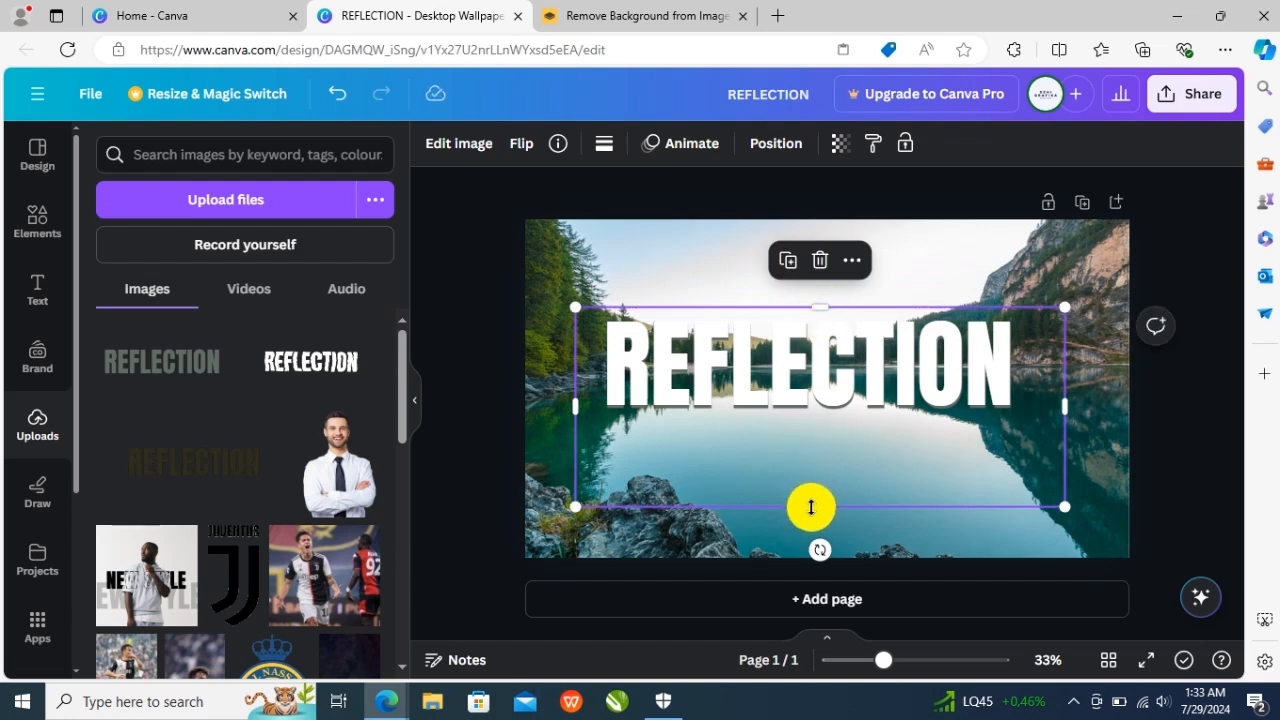
left_click_drag(814, 508, 824, 416)
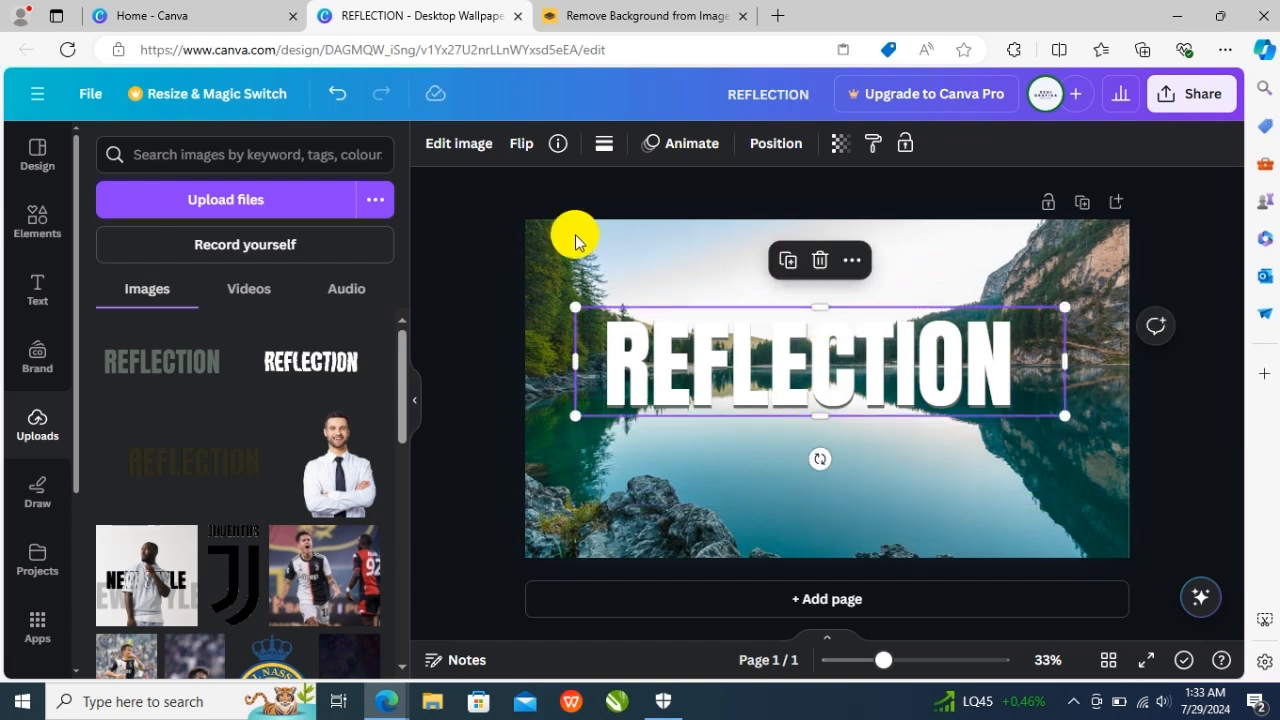
Flip the text image vertically and move it directly below the white REFLECTION text
left_click(516, 149)
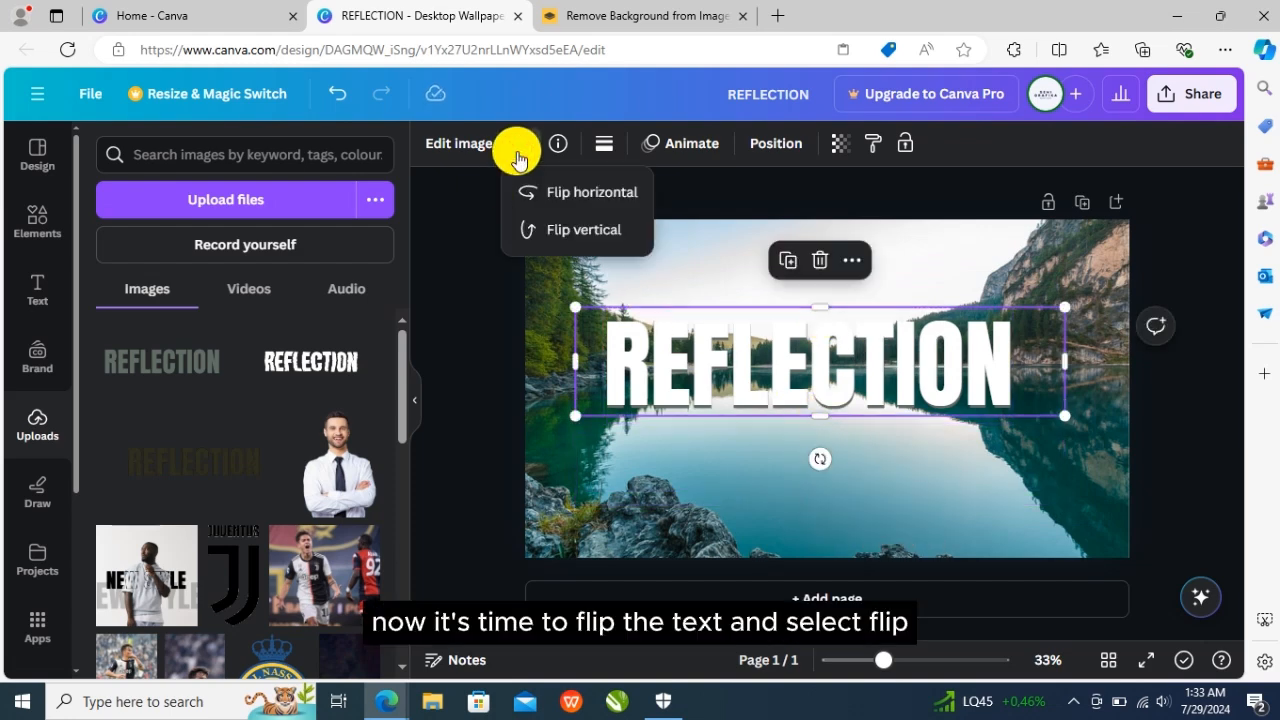
left_click(544, 238)
left_click_drag(589, 334, 587, 420)
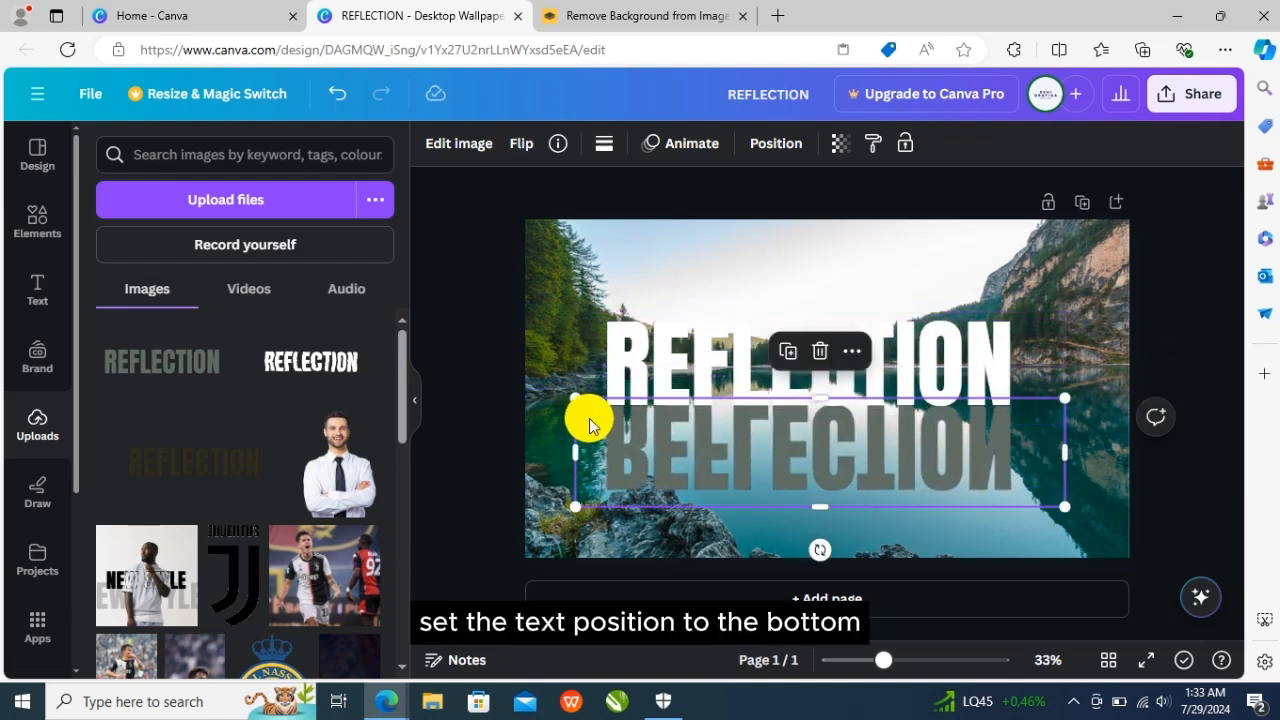
left_click(460, 442)
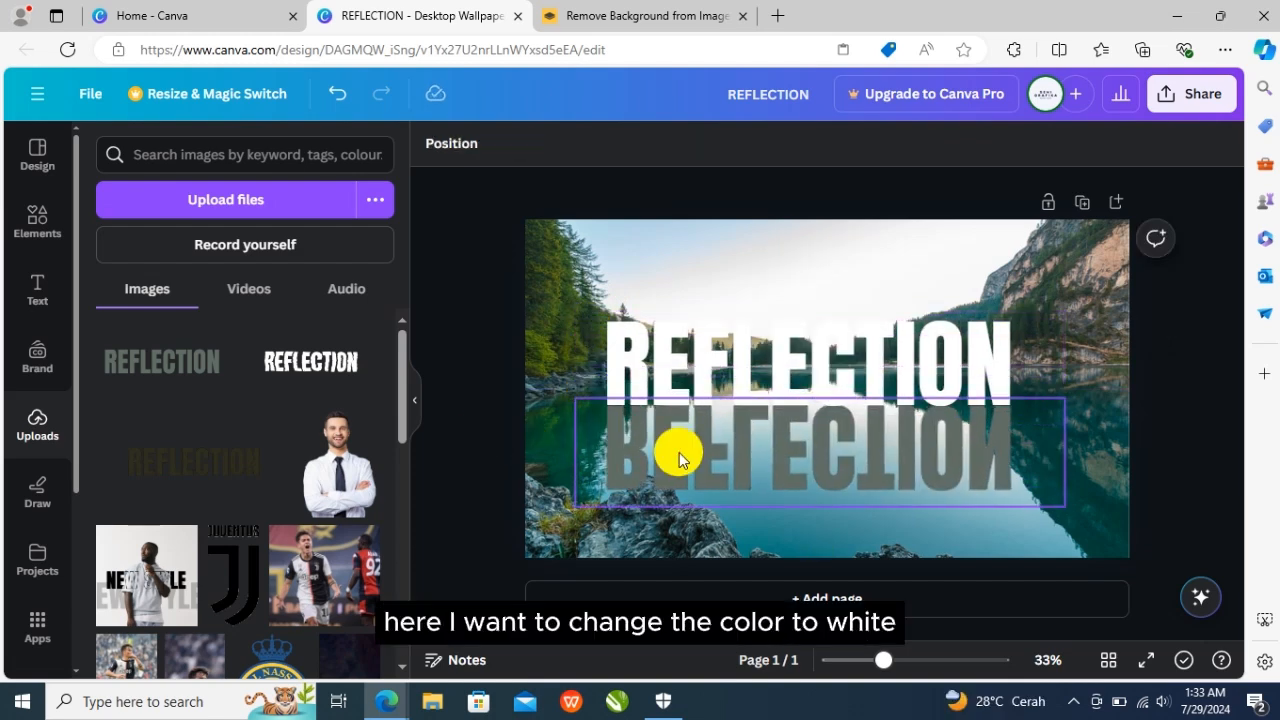
Apply a custom Duotone effect to the flipped text image with both highlights and shadows set to white
left_click(679, 454)
left_click(444, 147)
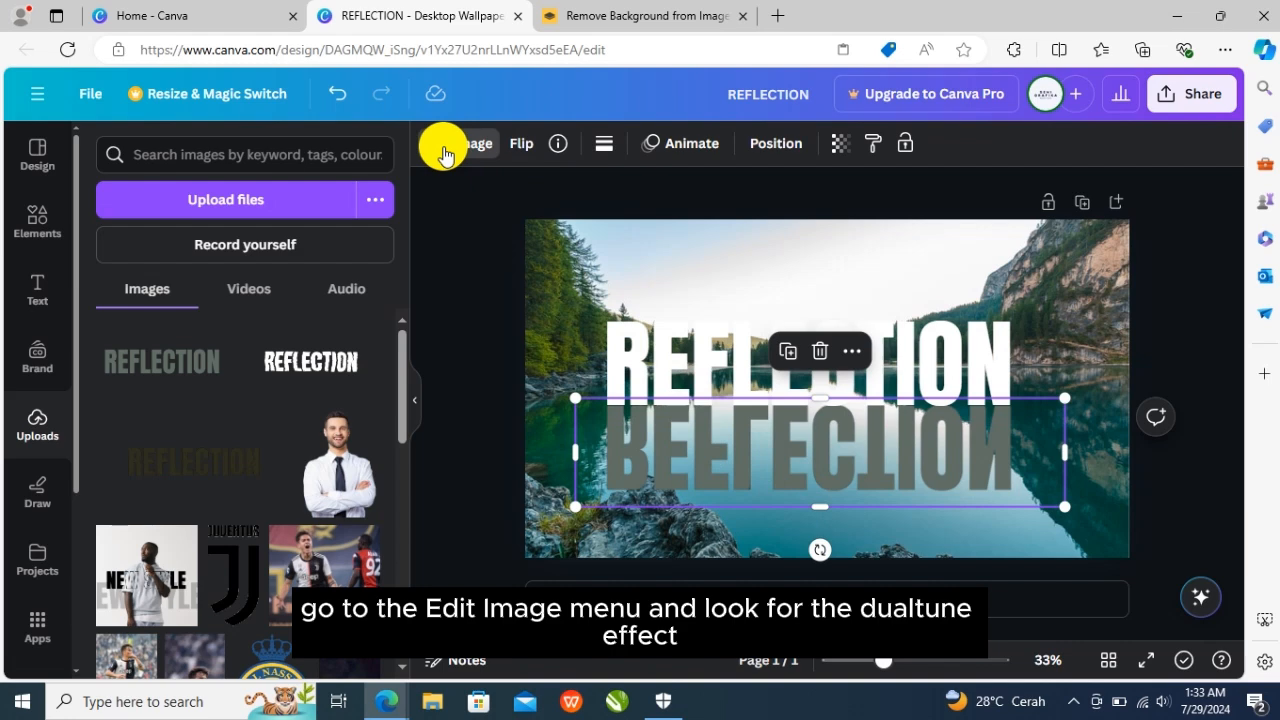
scroll(233, 560, "down", 3)
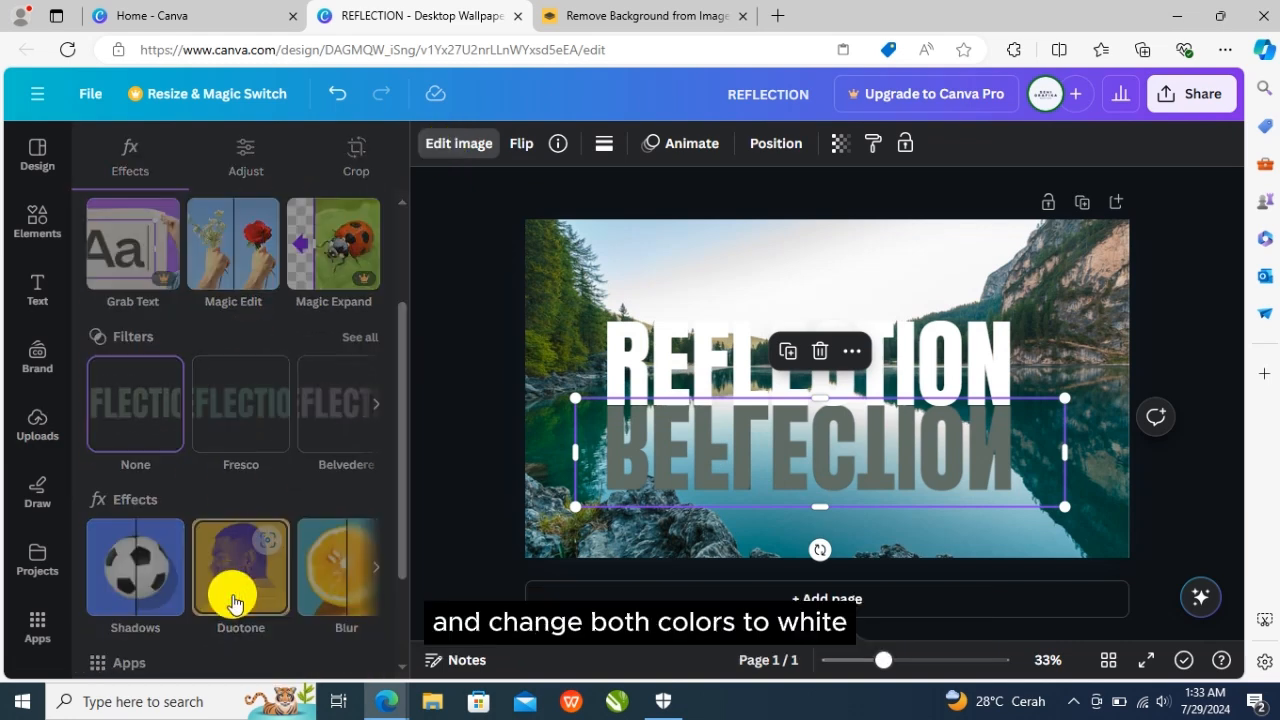
left_click(233, 600)
left_click(134, 358)
left_click(372, 450)
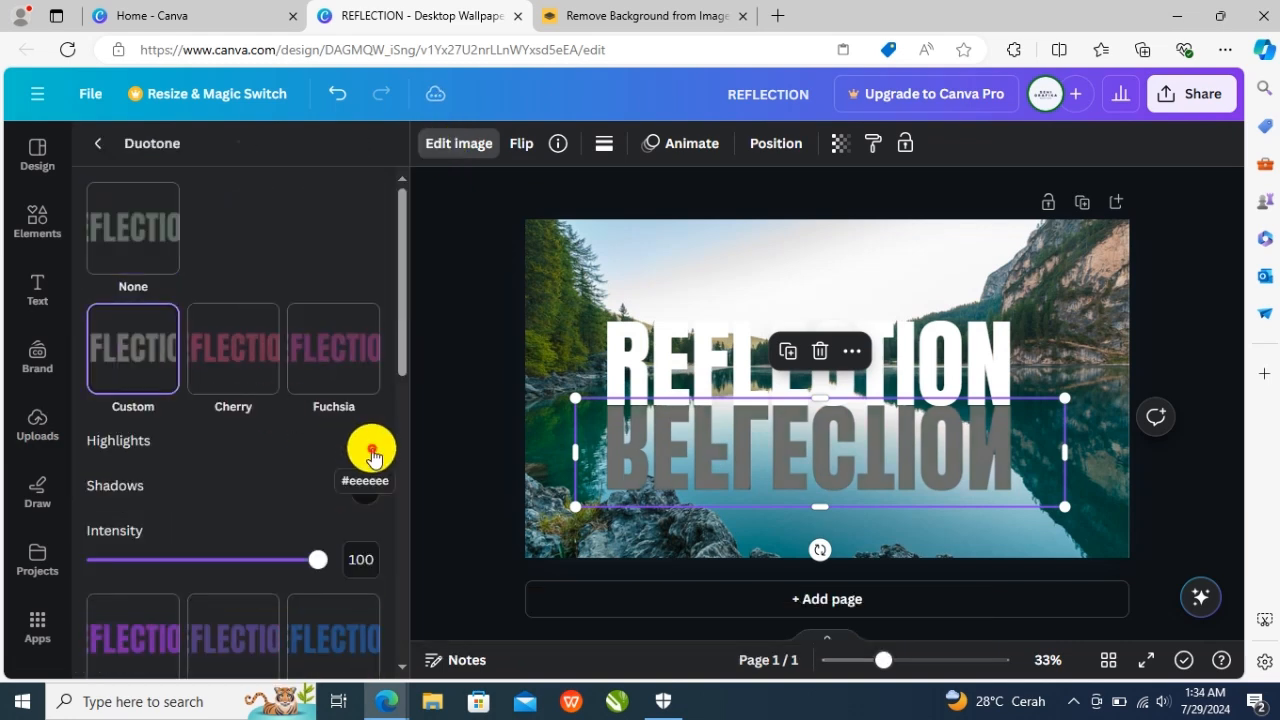
left_click_drag(406, 510, 291, 428)
left_click(279, 450)
left_click(369, 491)
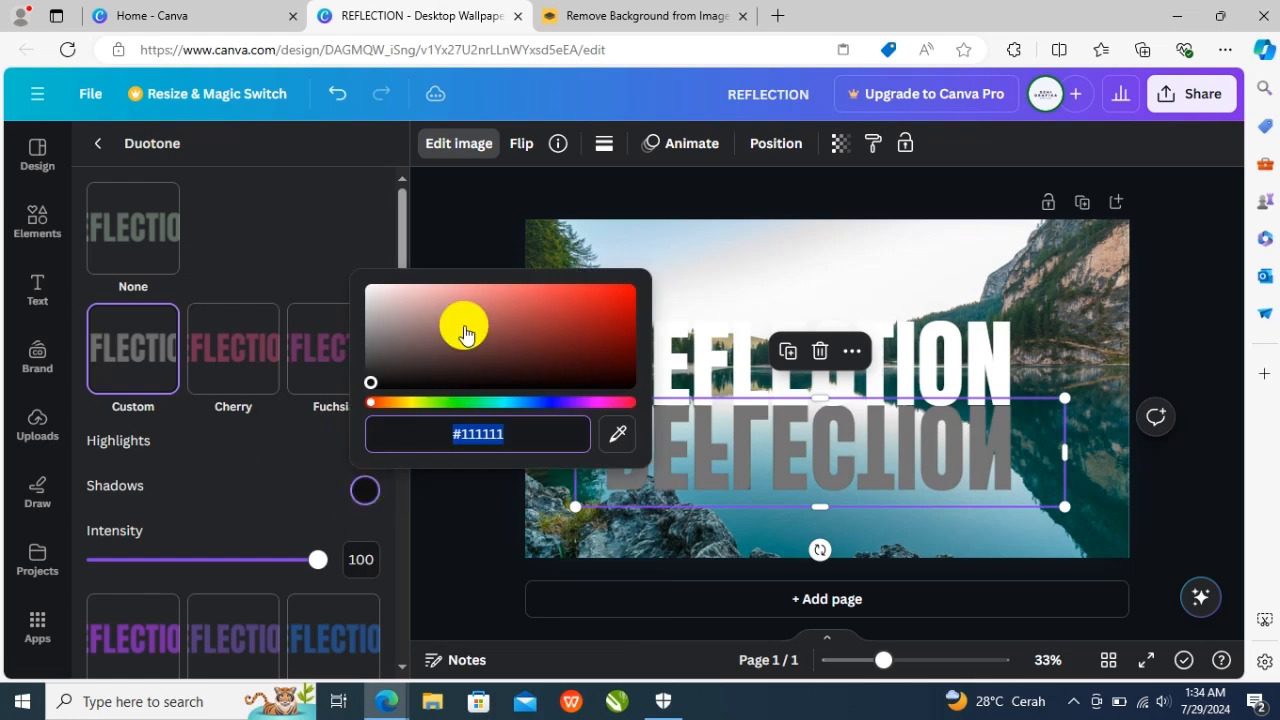
left_click_drag(465, 333, 306, 251)
left_click(466, 421)
left_click(467, 423)
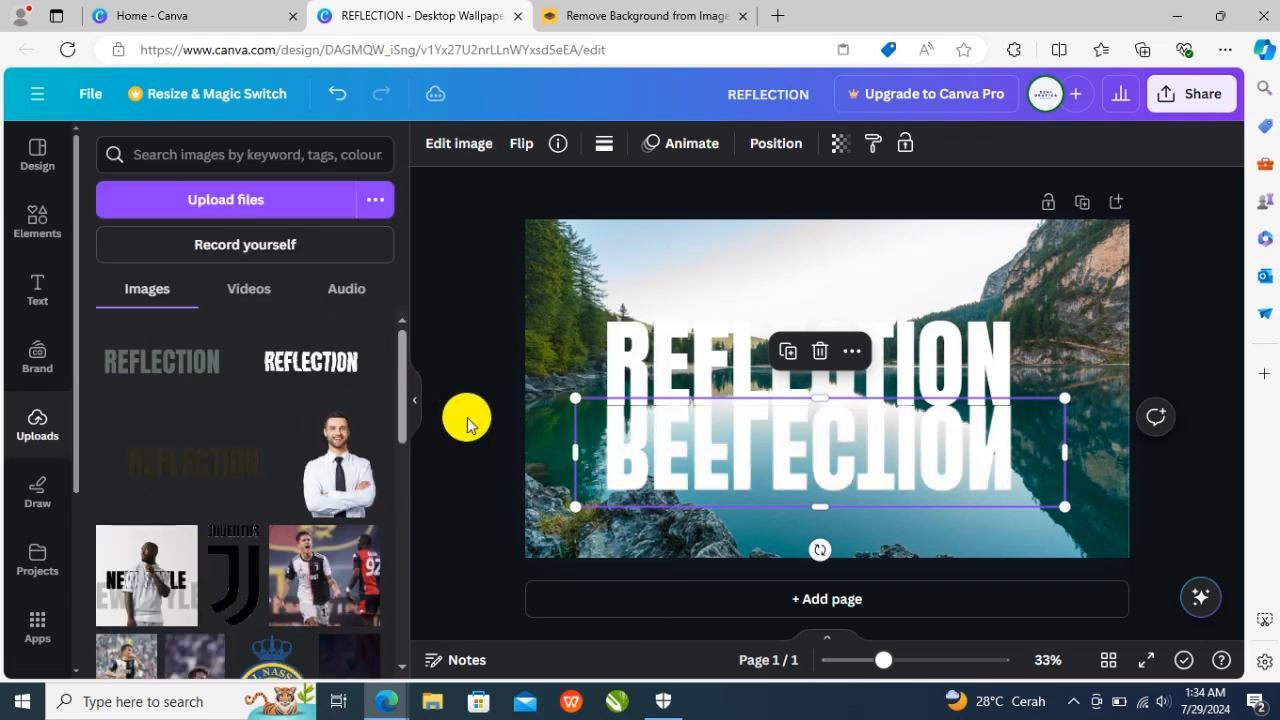
left_click(467, 423)
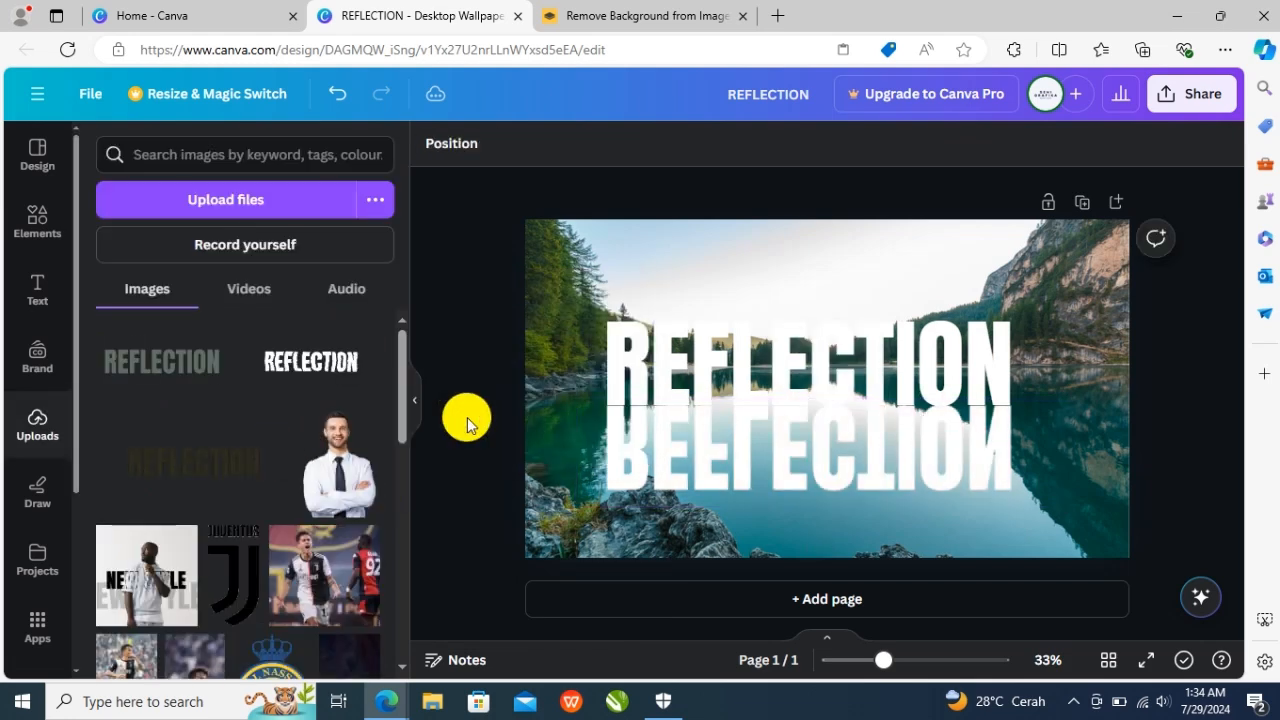
Set the transparency of the flipped text image to 23
left_click(704, 468)
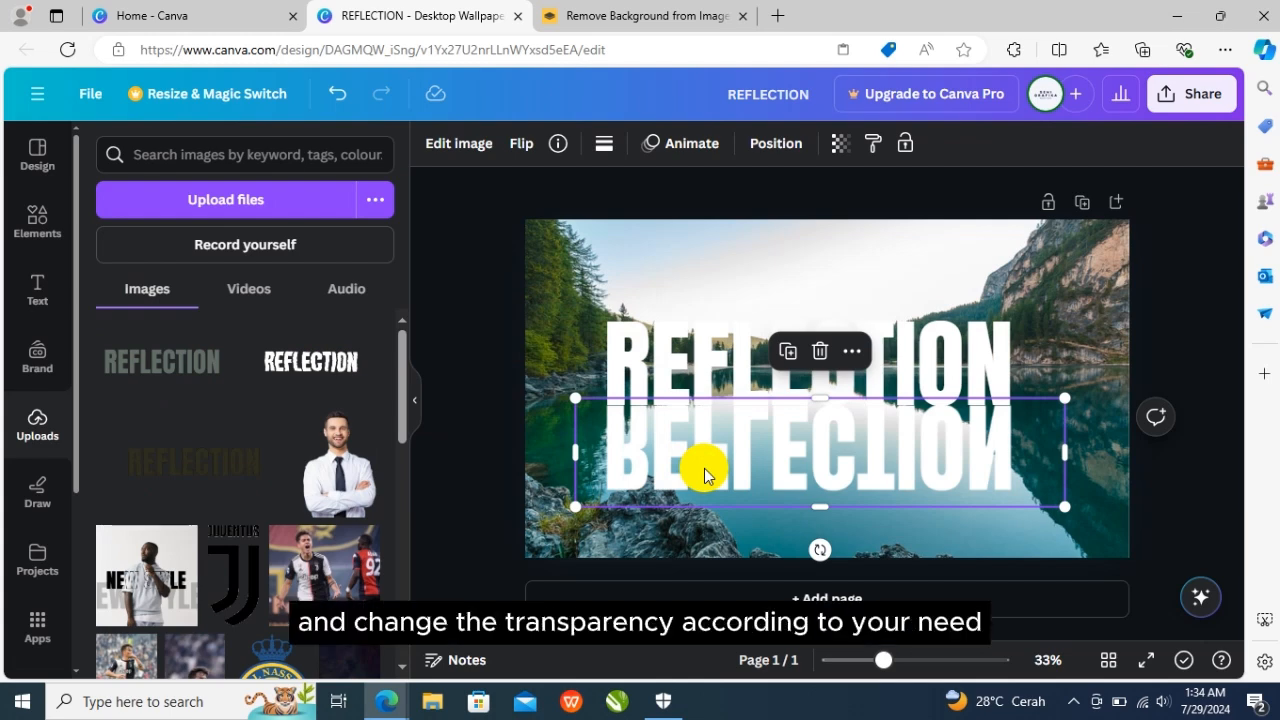
left_click(840, 148)
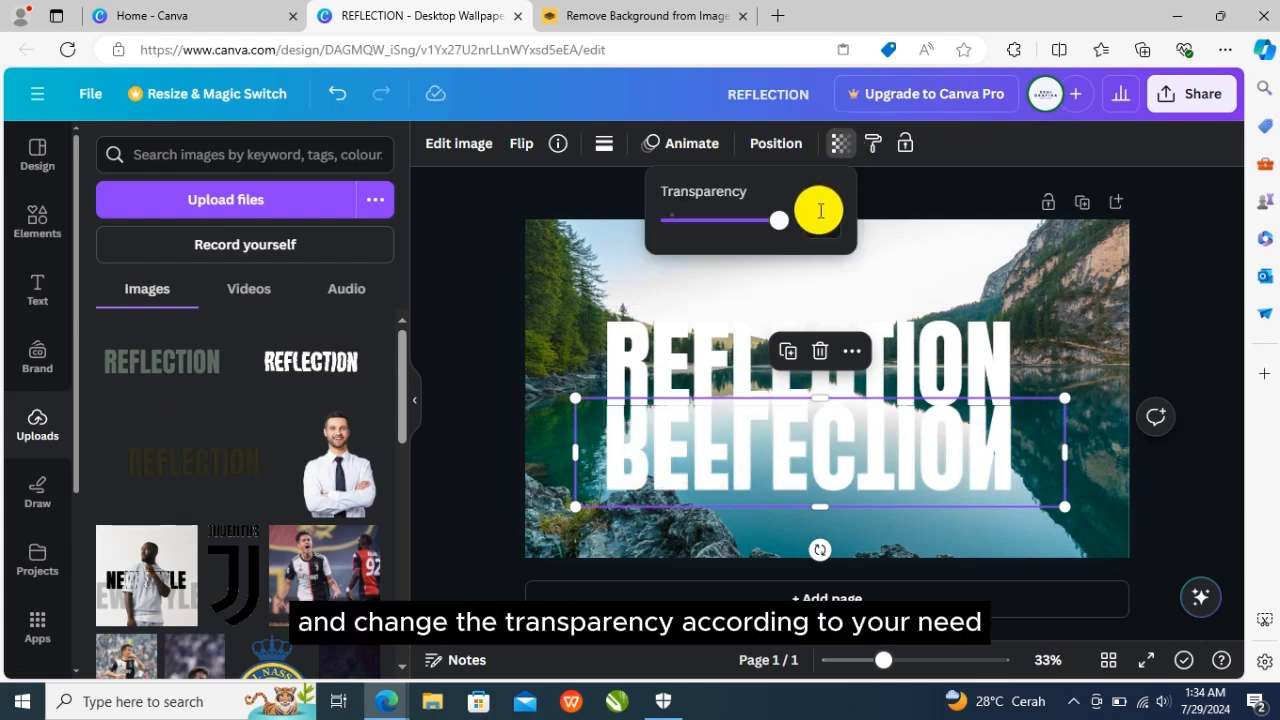
left_click_drag(777, 224, 697, 230)
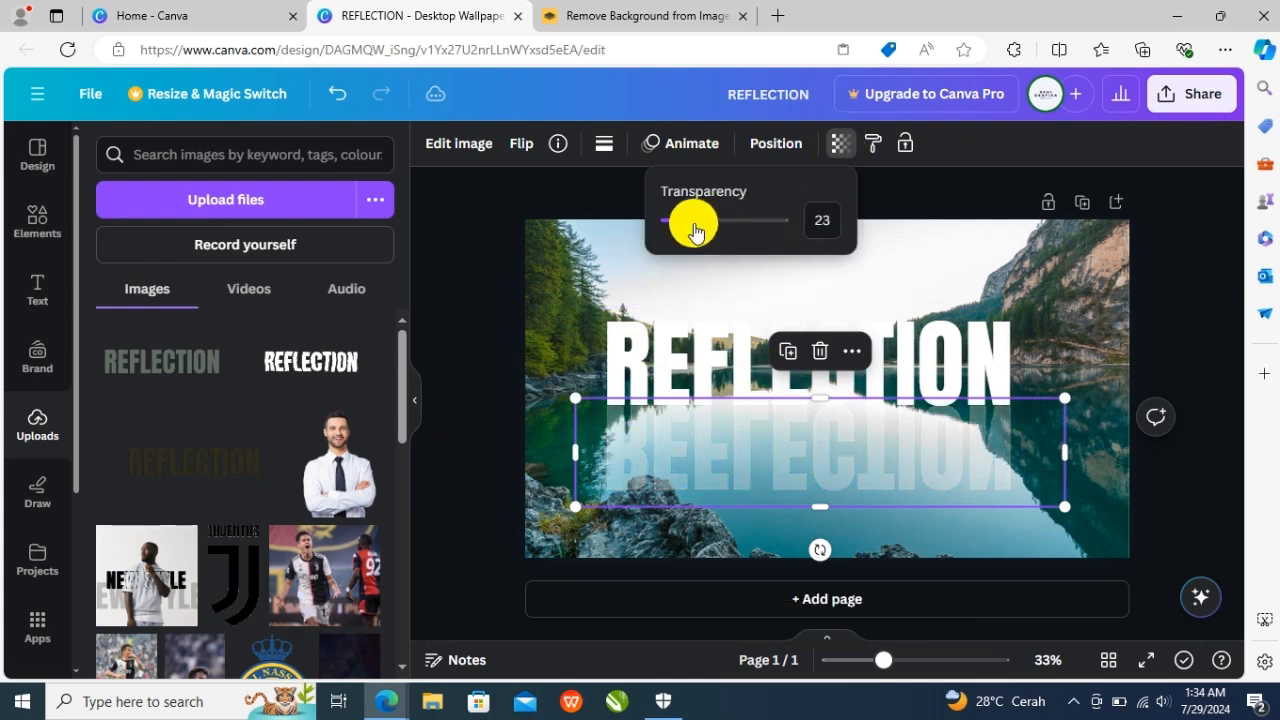
left_click(471, 324)
left_click(470, 327)
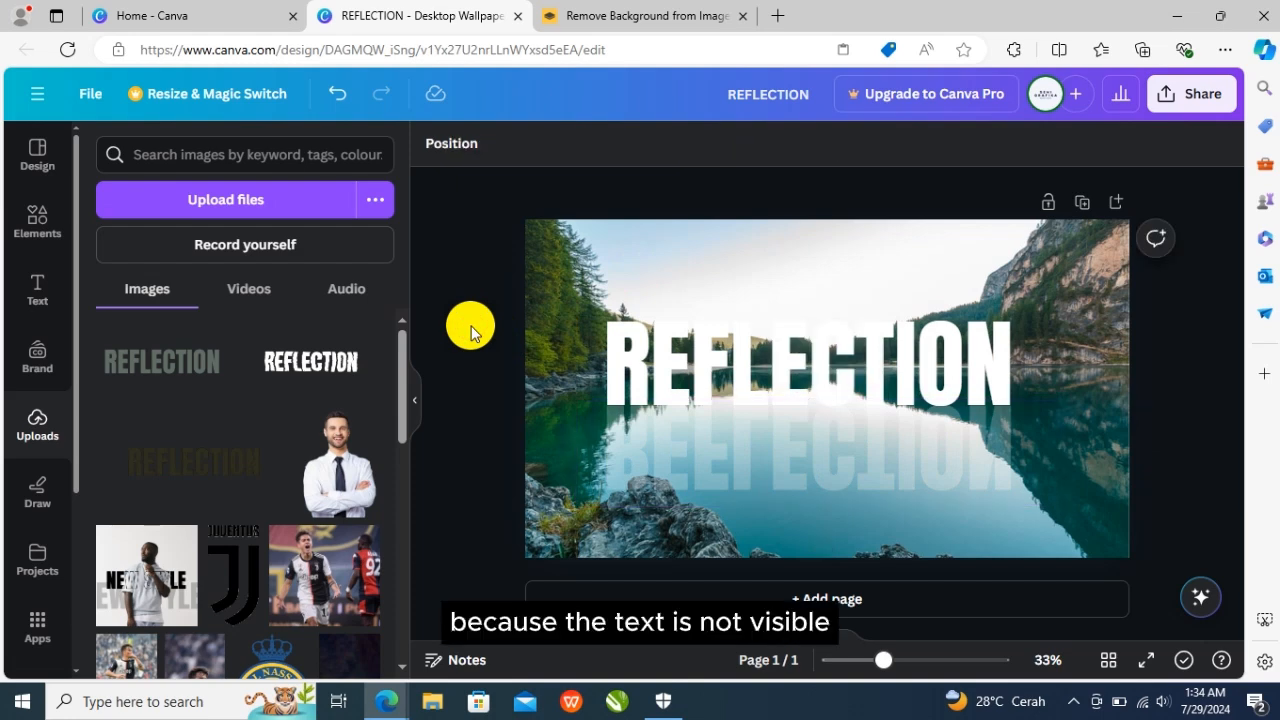
Apply the Lift effect with an intensity of 27 to the white REFLECTION text
left_click(664, 346)
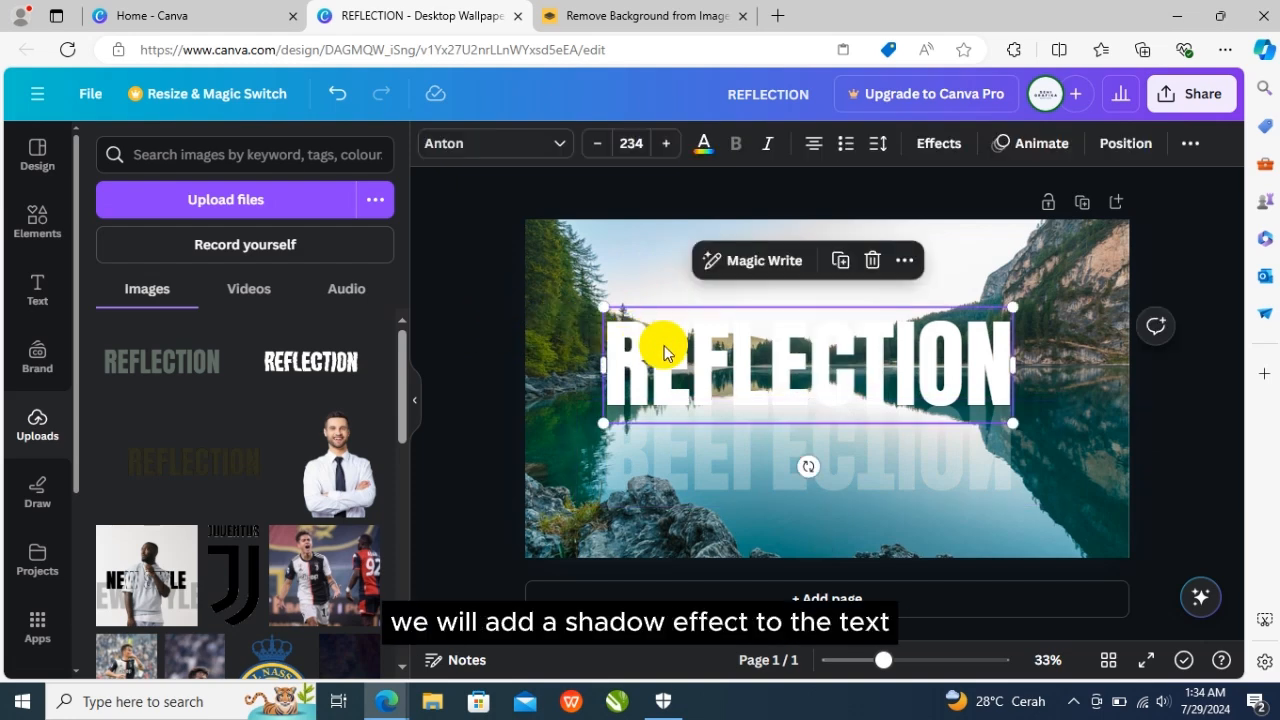
left_click(938, 143)
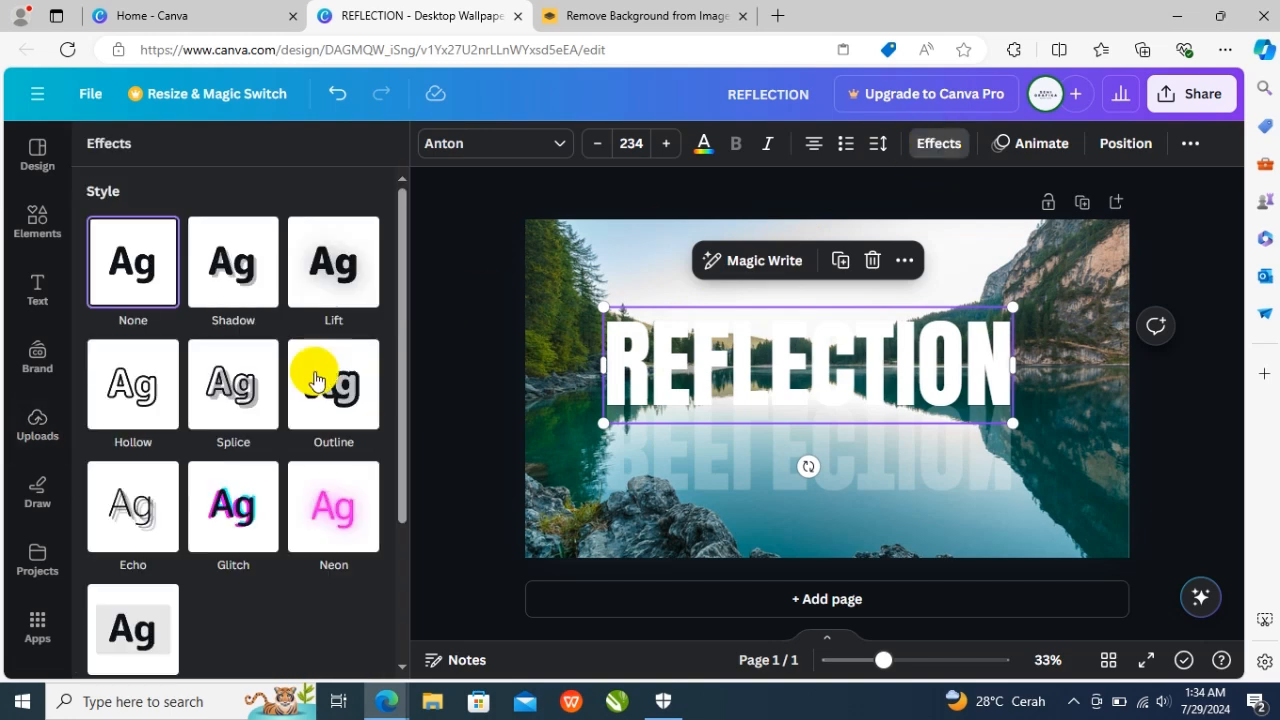
left_click(328, 288)
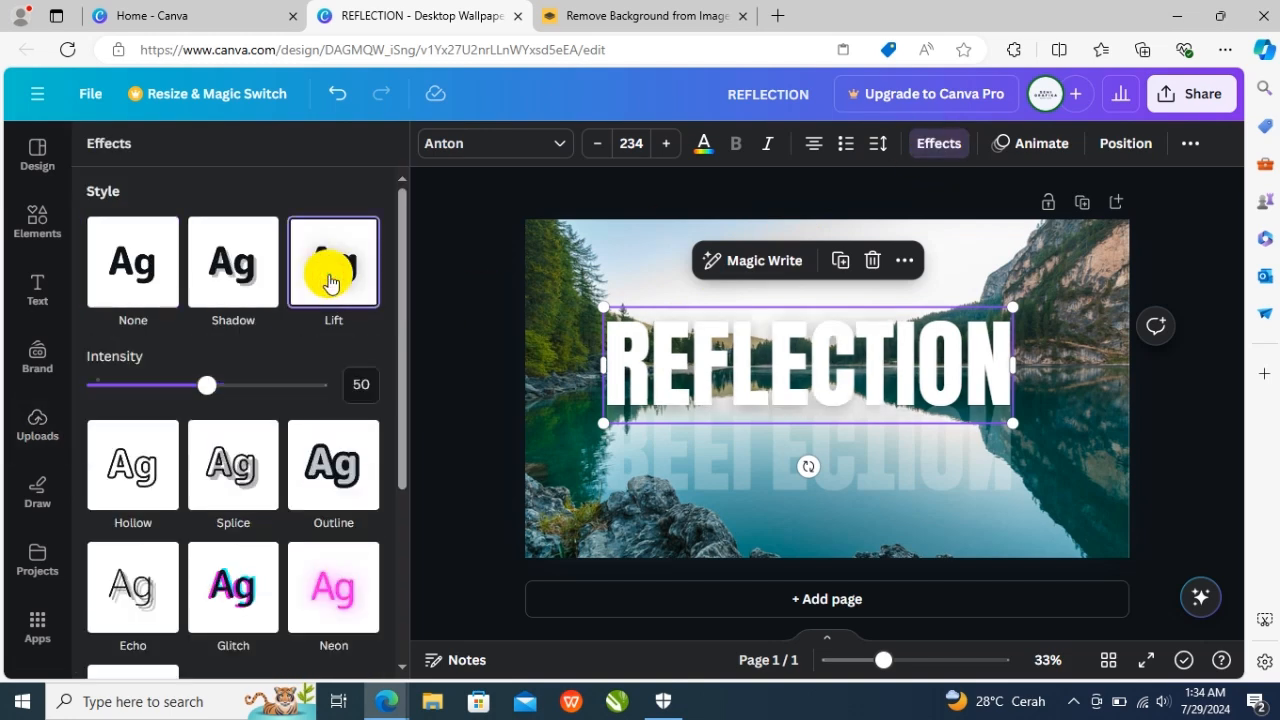
left_click_drag(186, 388, 154, 384)
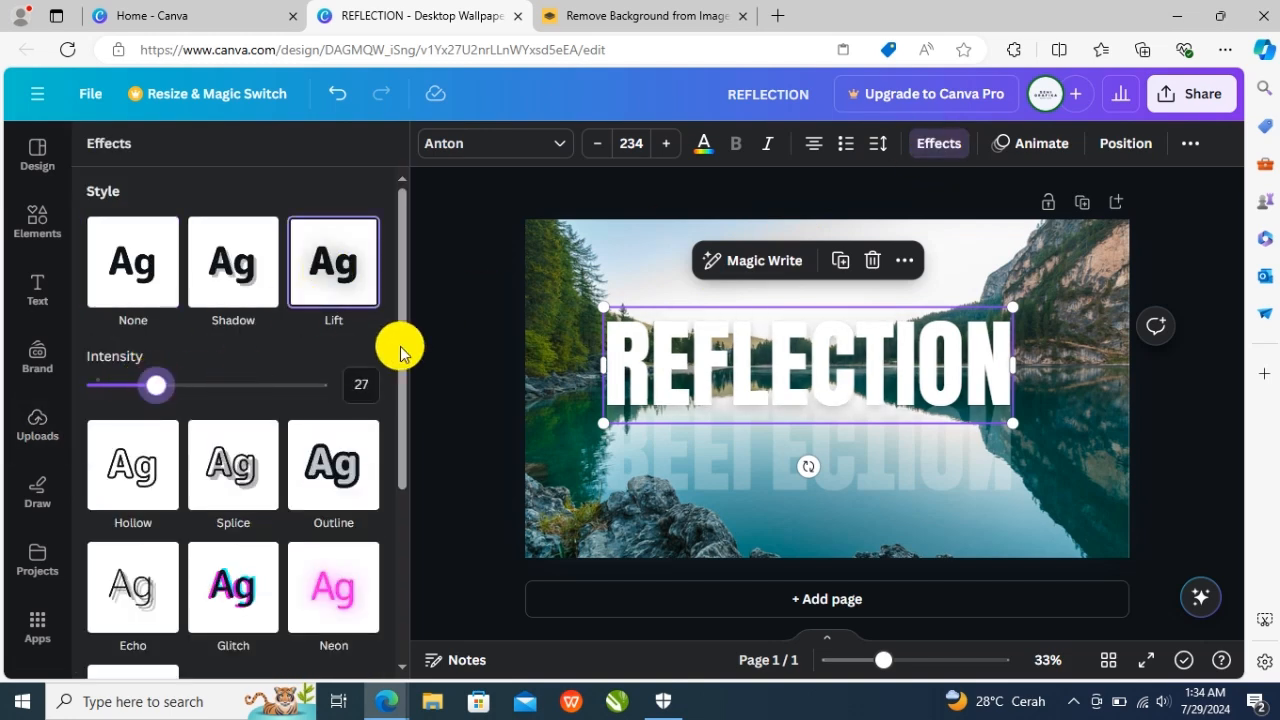
left_click(423, 346)
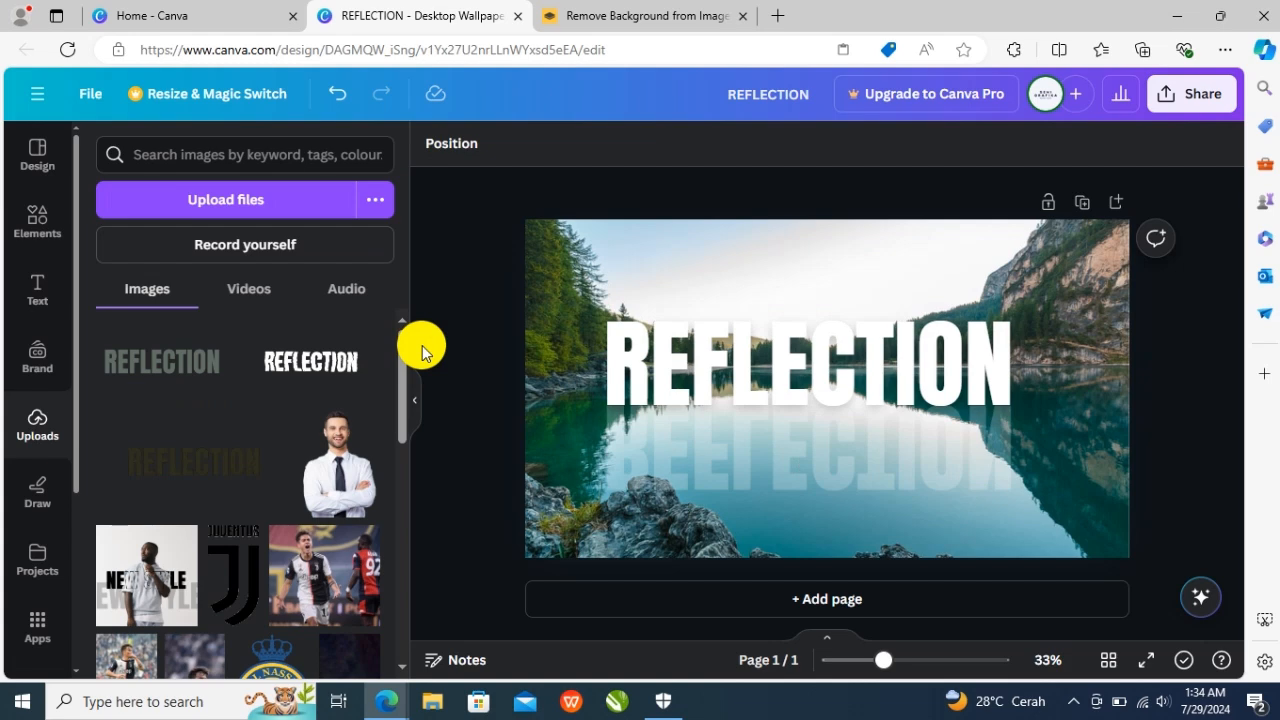
Search the elements library for SHADOW and limit the results to graphics
left_click(26, 229)
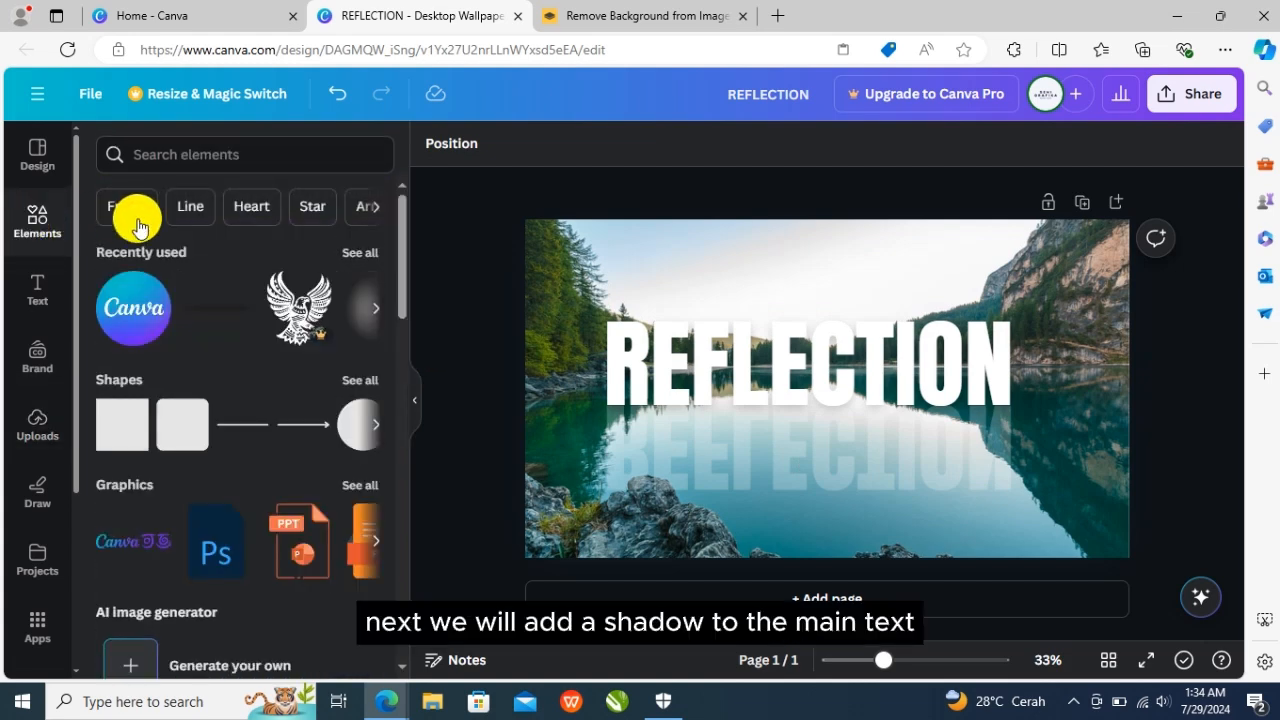
left_click(263, 160)
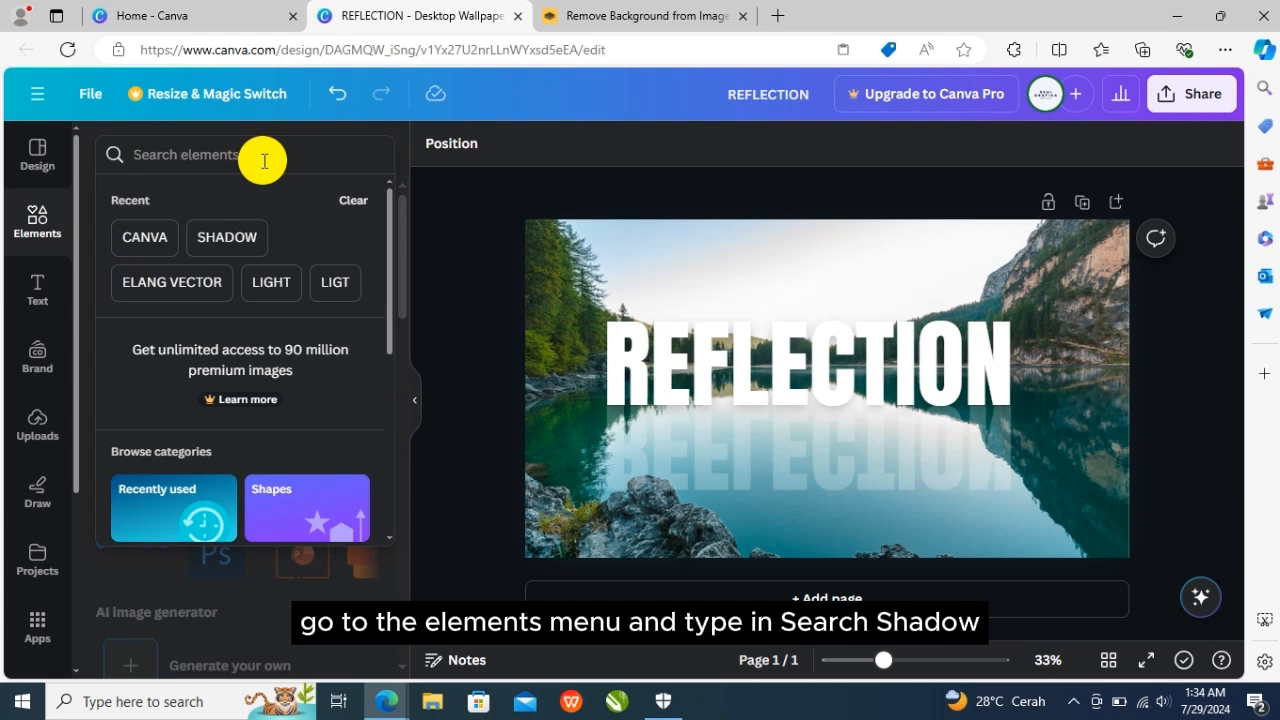
type("SHAD")
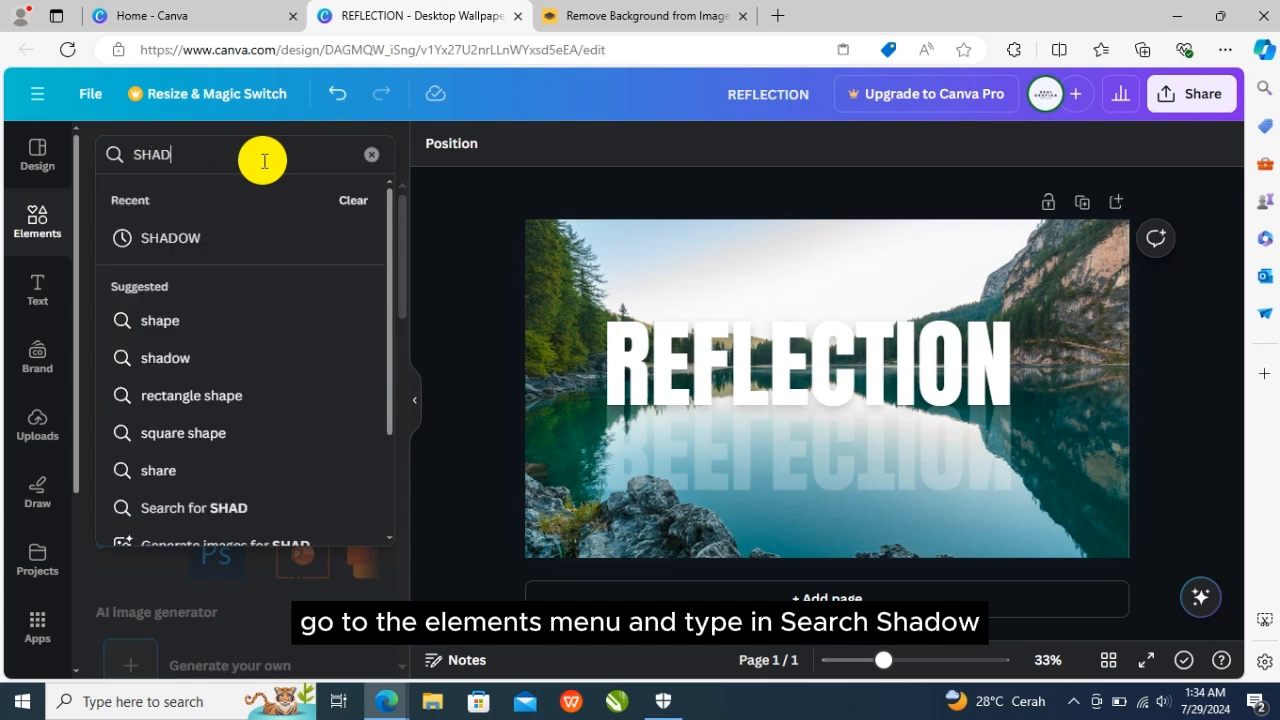
type("OW")
key("Return")
left_click(164, 198)
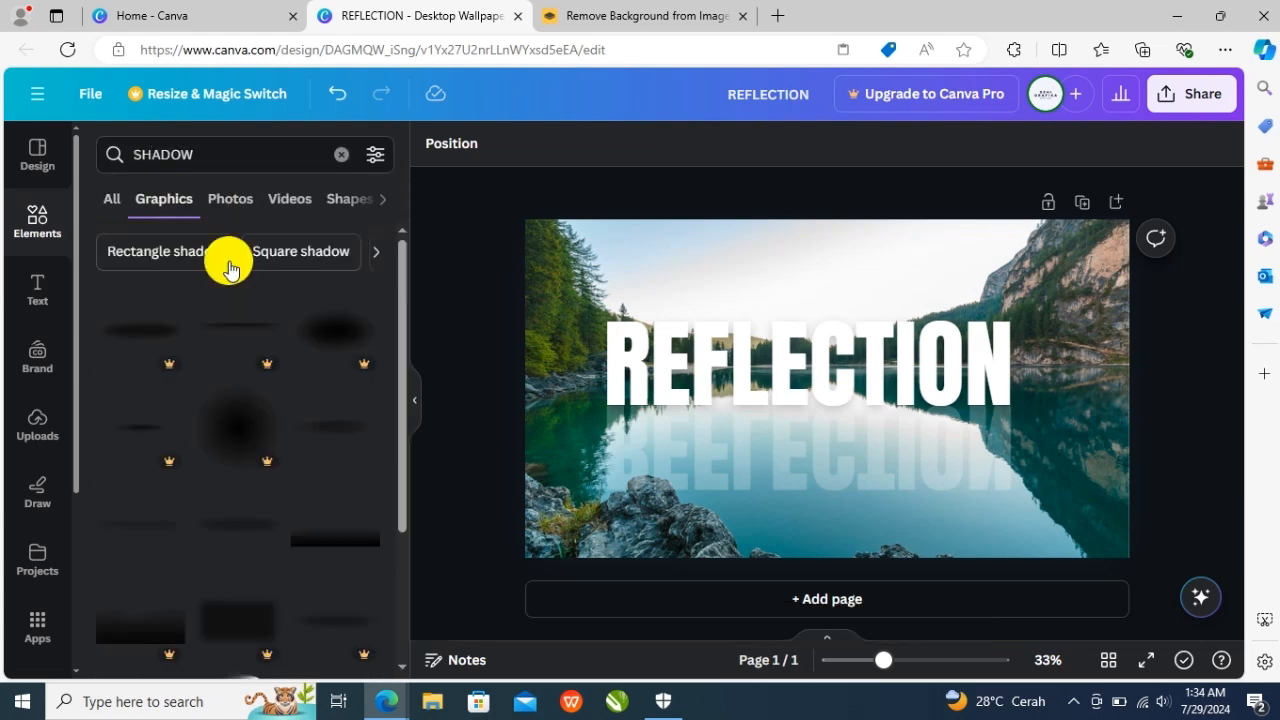
Add a free, wide soft shadow graphic, shrink it to about the text's width and place it along the base of the white REFLECTION text
scroll(263, 463, "down", 5)
left_click(150, 371)
left_click_drag(597, 383, 591, 408)
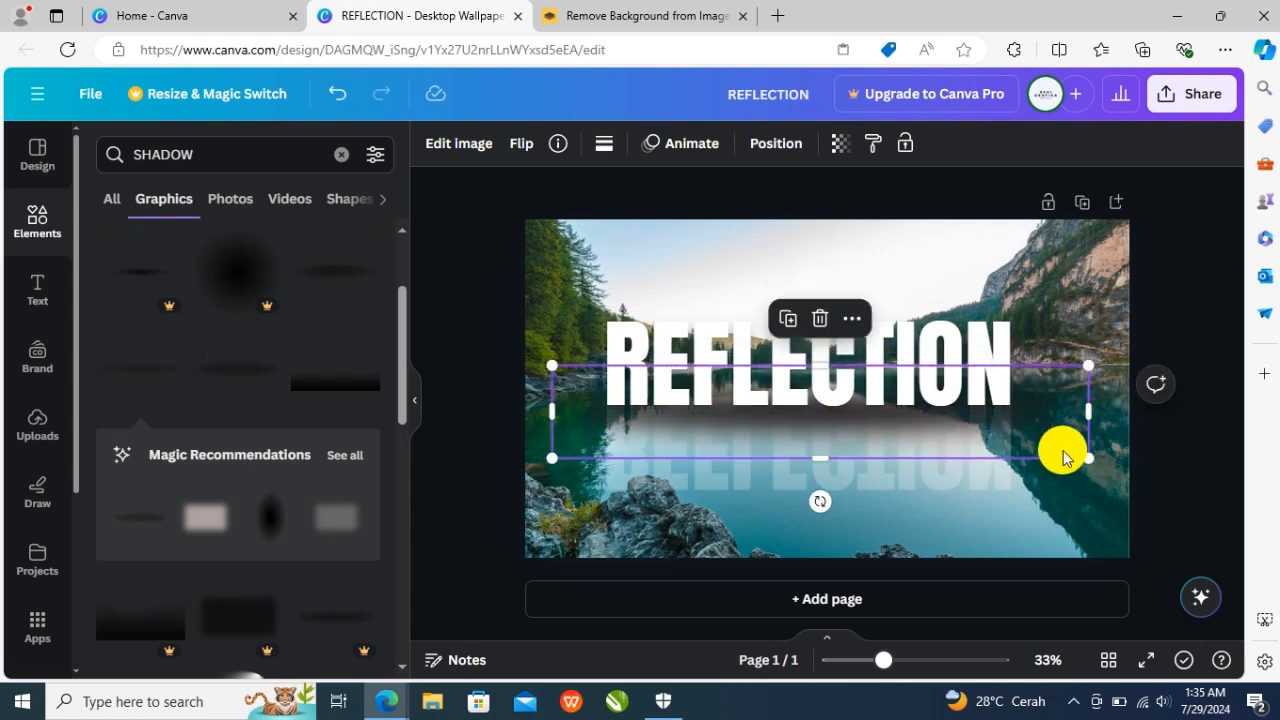
left_click_drag(1086, 456, 943, 434)
left_click_drag(564, 403, 624, 404)
Set the transparency of the shadow graphic to 36 and deselect everything
left_click(840, 143)
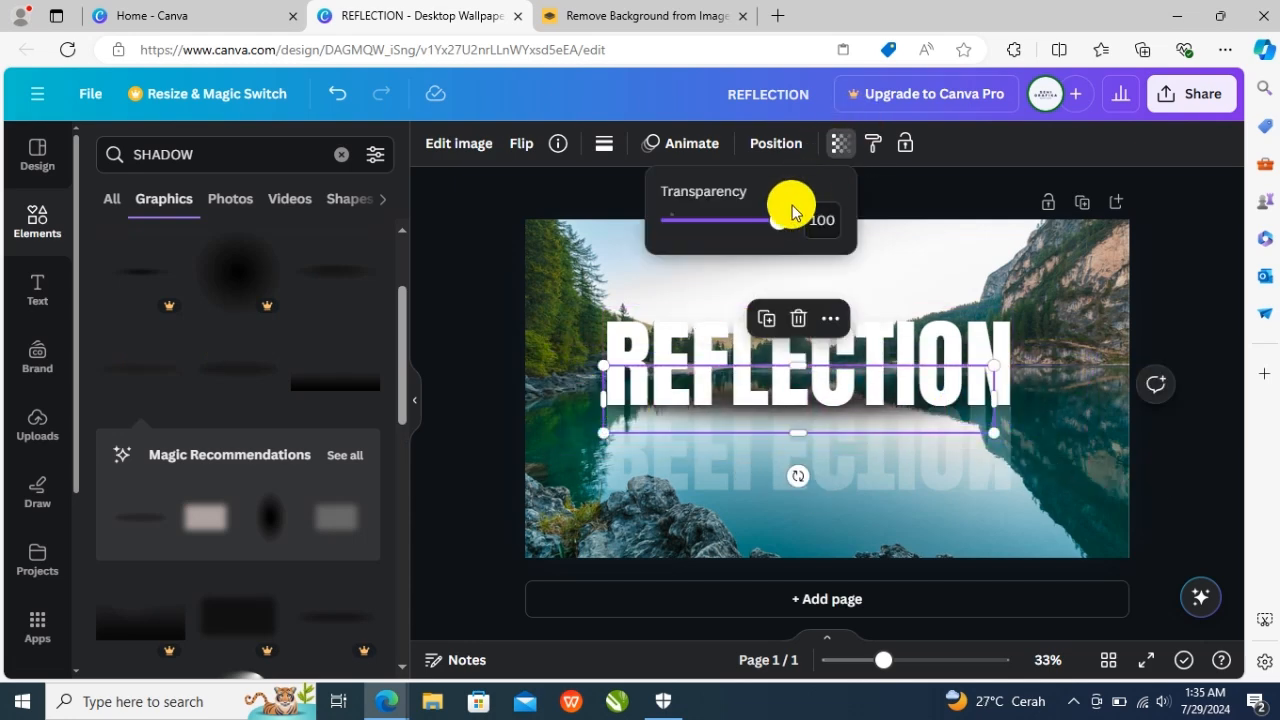
left_click_drag(780, 218, 703, 228)
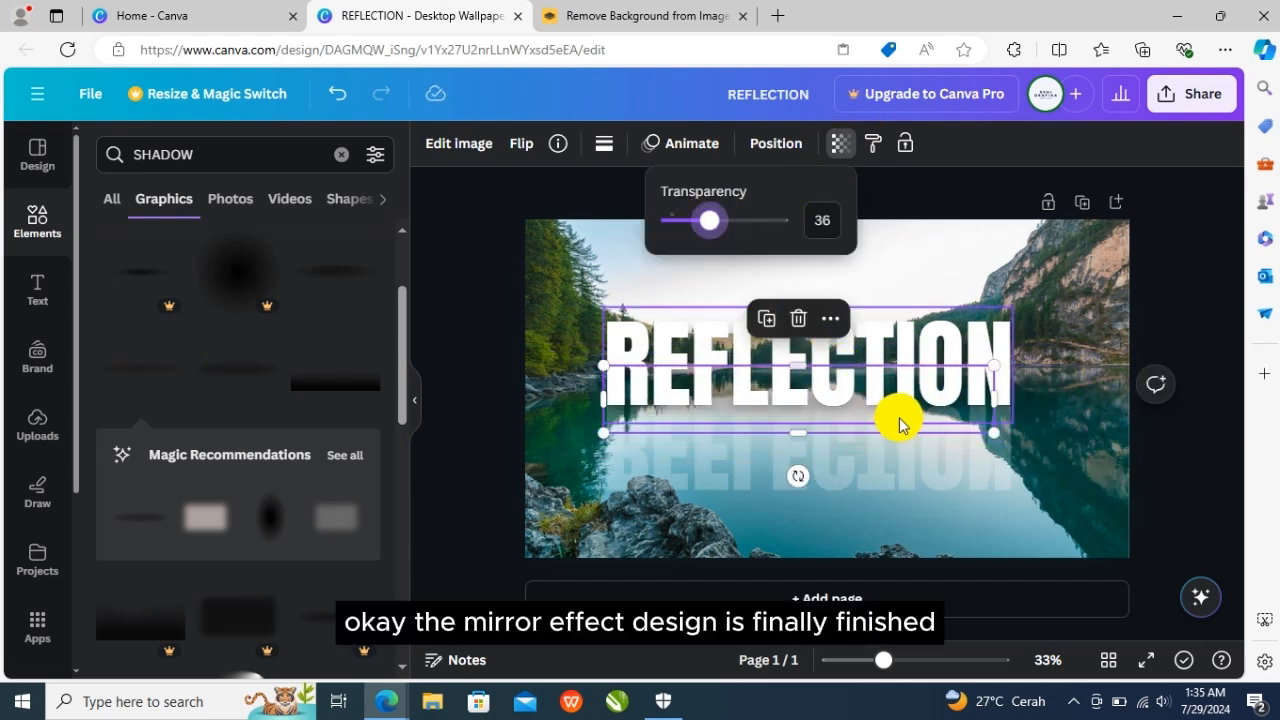
left_click(895, 508)
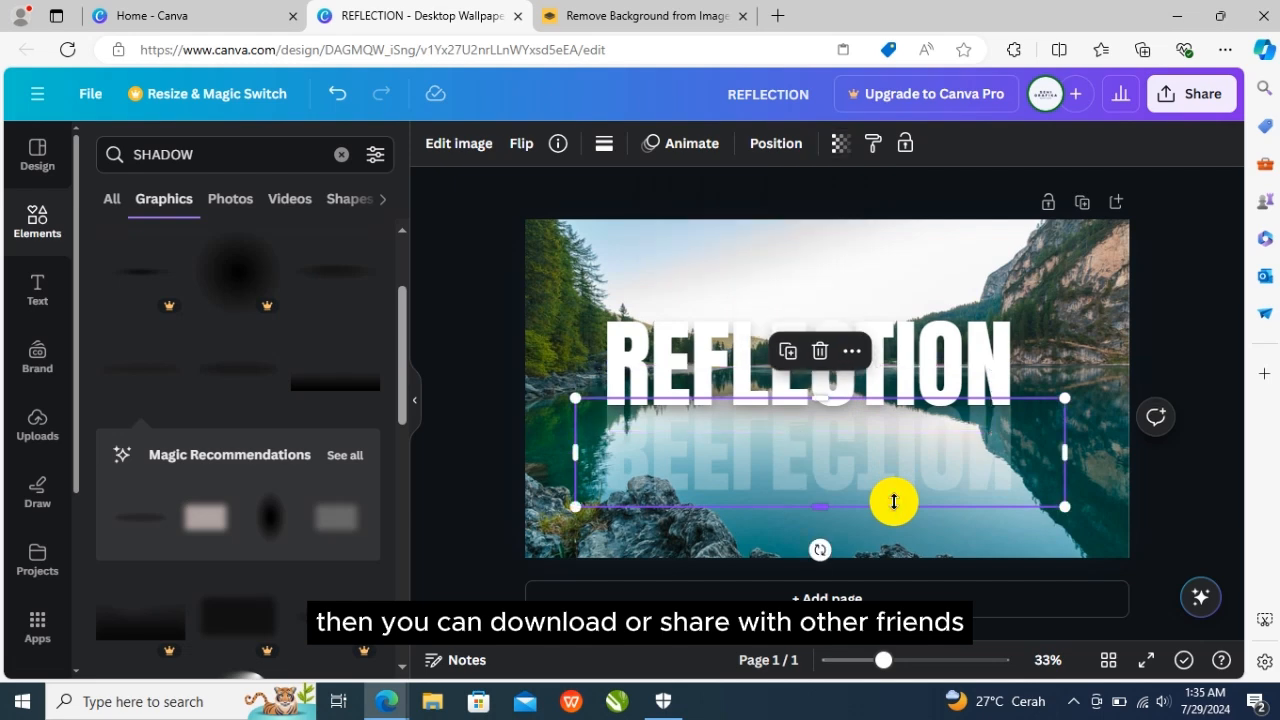
left_click(471, 360)
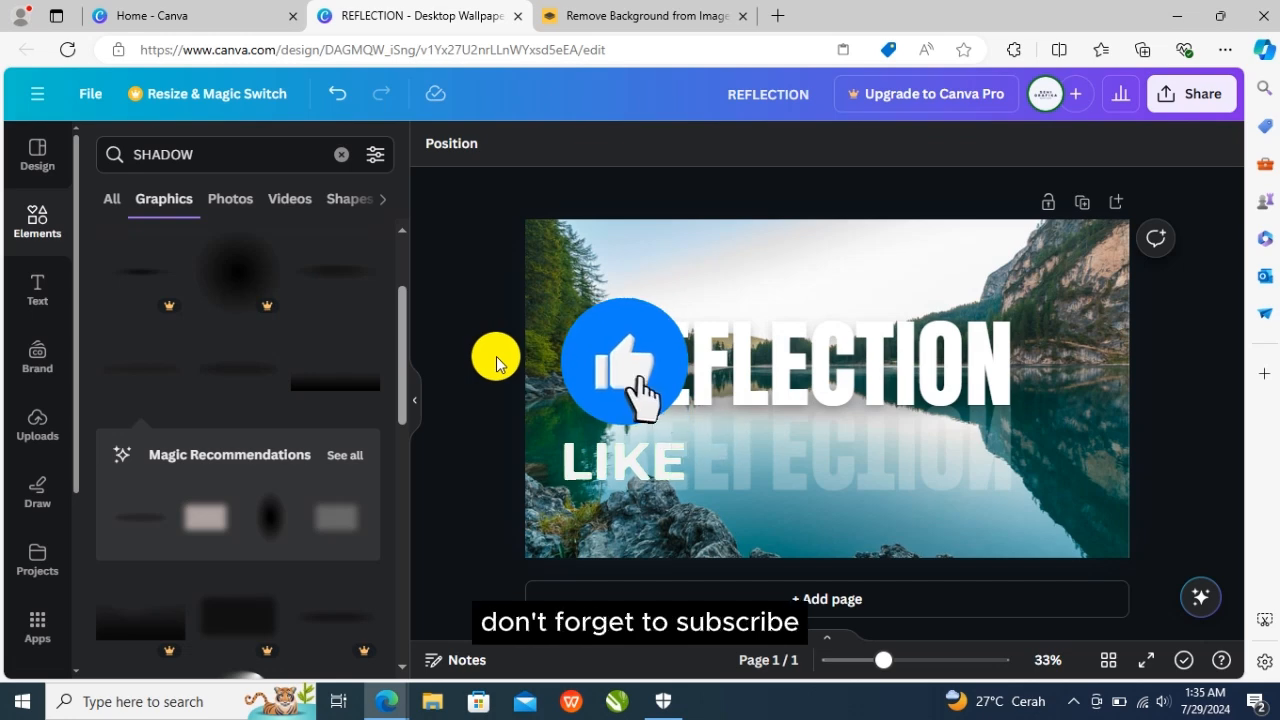
left_click(1200, 107)
left_click(500, 286)
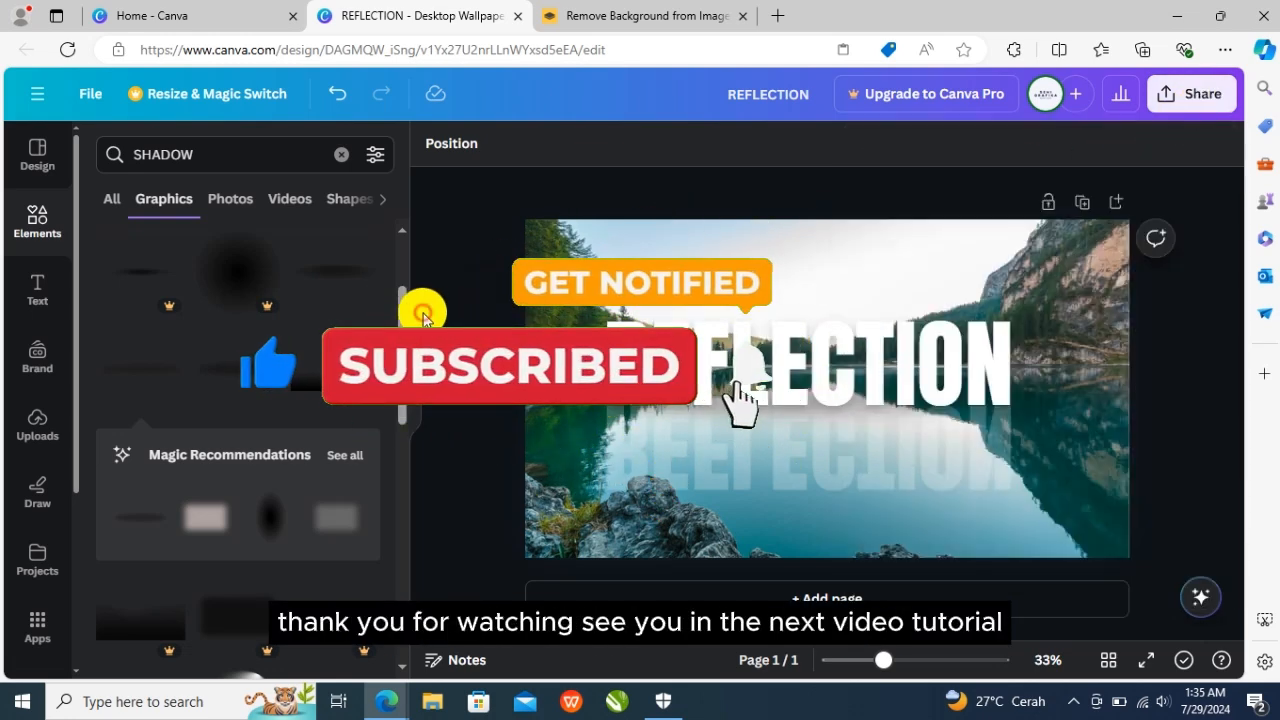
Scale the REFLECTION text, its mirrored copy and the shadow down together to a text size of 200, and reposition them over the lake
left_click(745, 462)
left_click_drag(571, 514, 645, 478)
left_click_drag(782, 427, 754, 430)
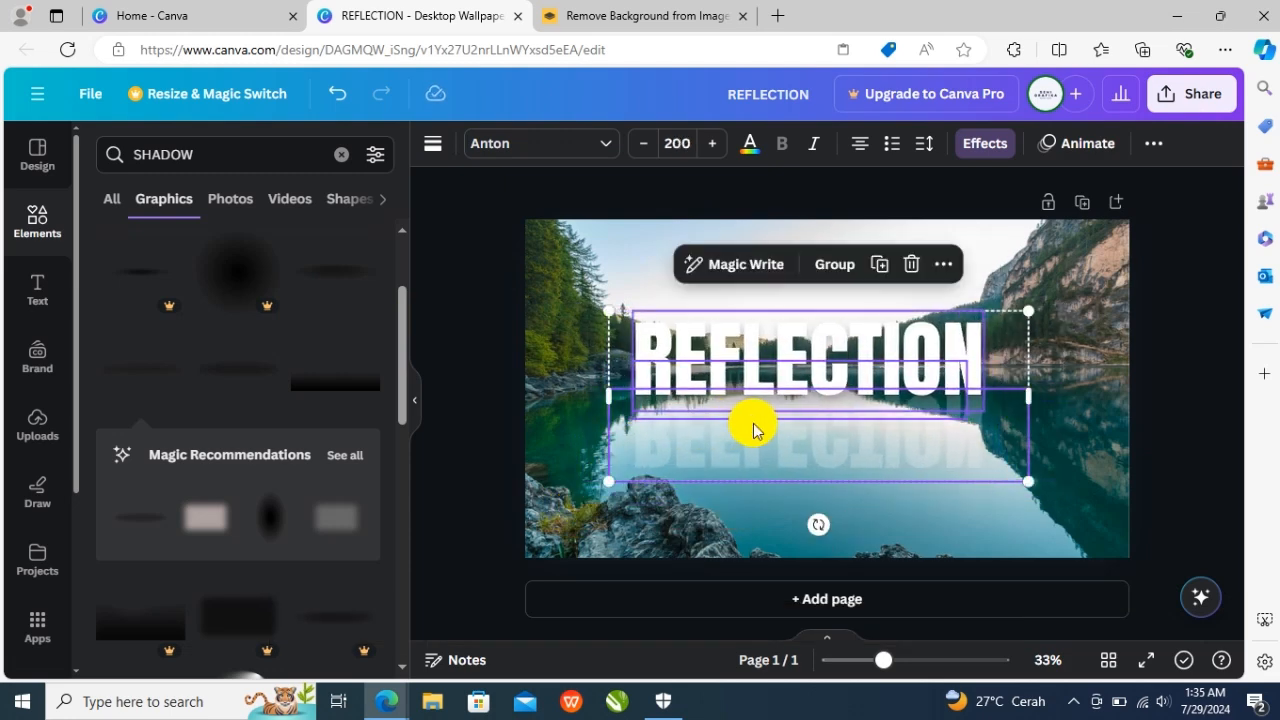
left_click(1157, 483)
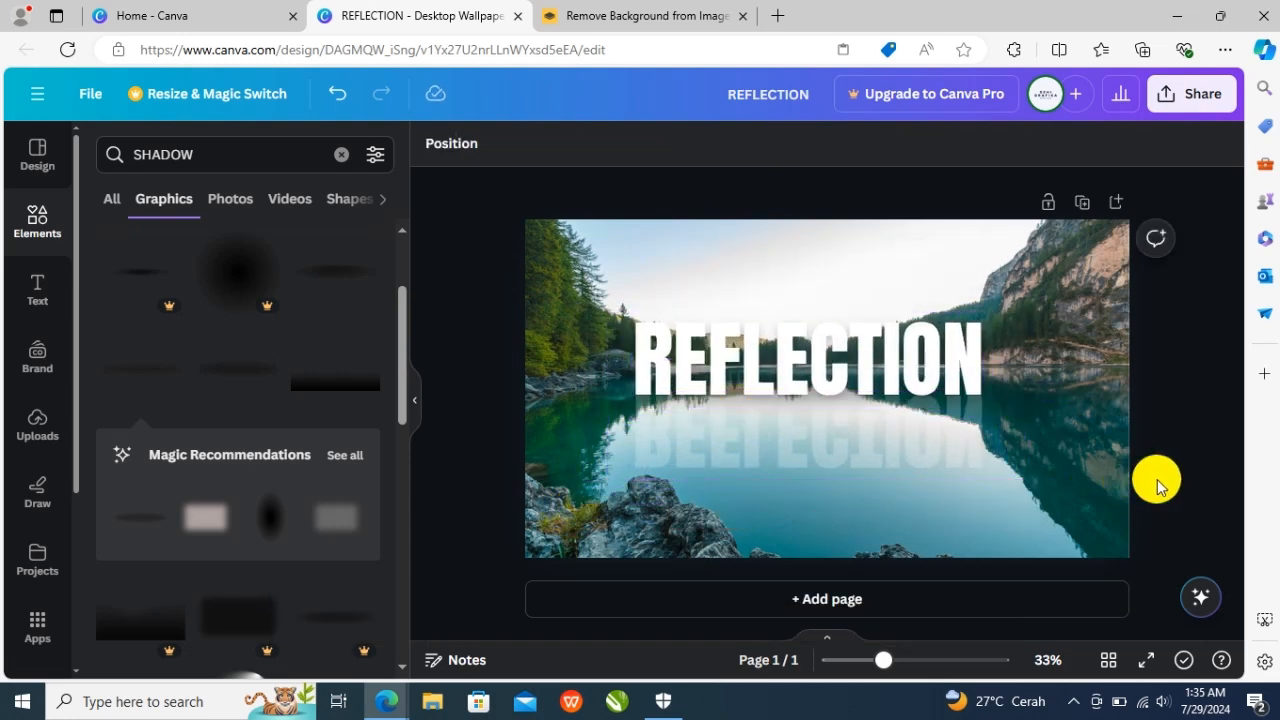